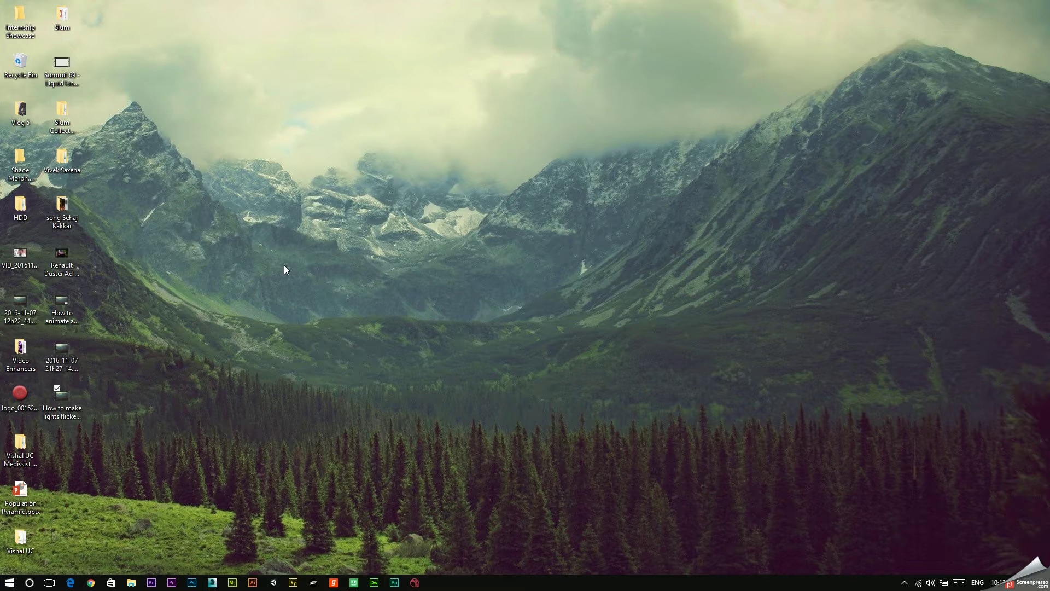
Search for the UDK Editor on the computer and launch it.
click(29, 583)
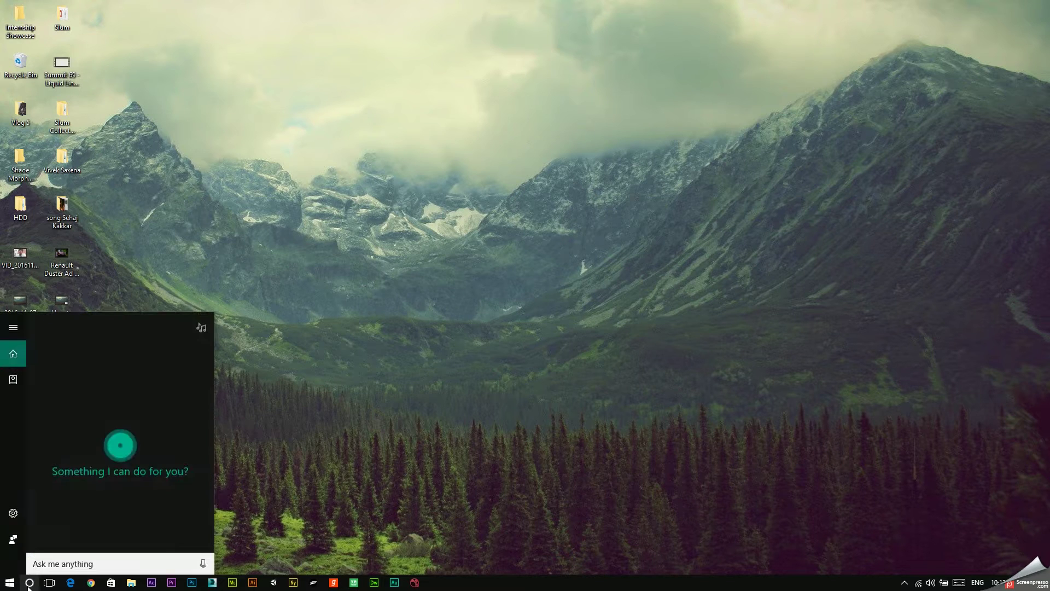
text(udk edi)
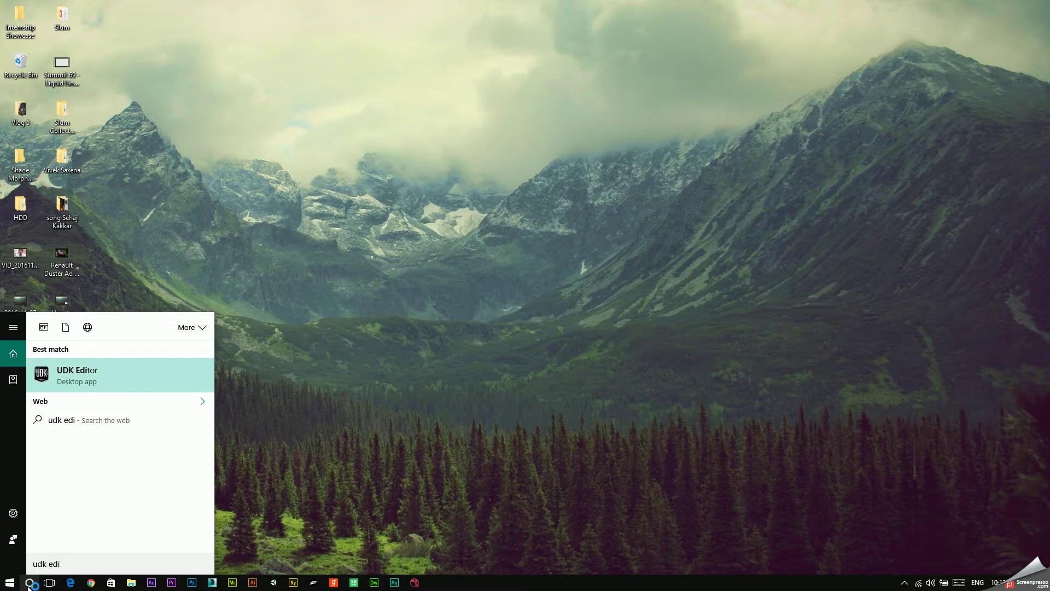
key(Return)
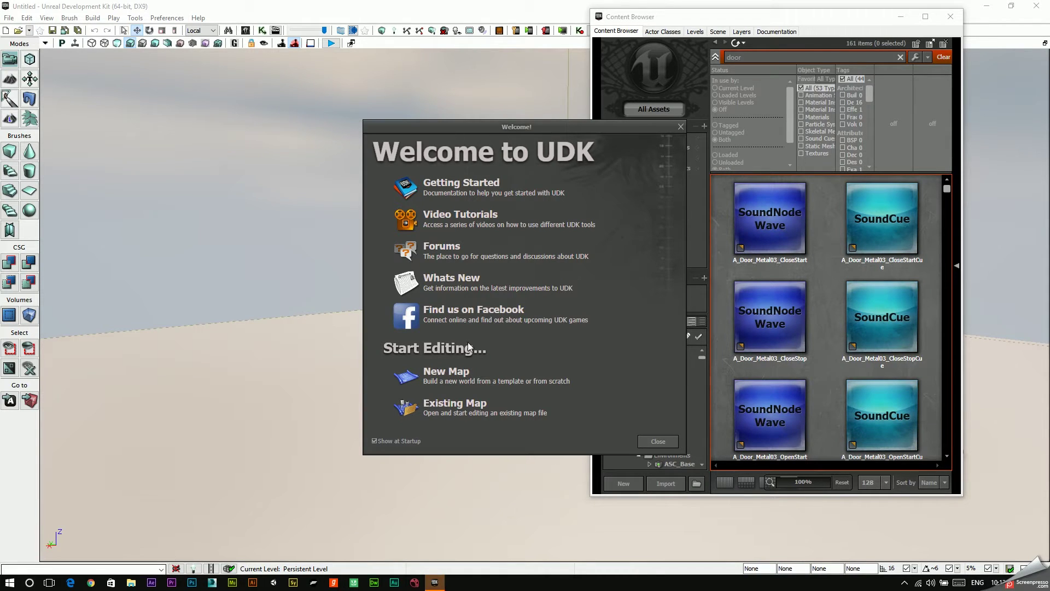
Create a new map from a template, and close the Welcome window and the Content Browser.
click(458, 376)
click(426, 300)
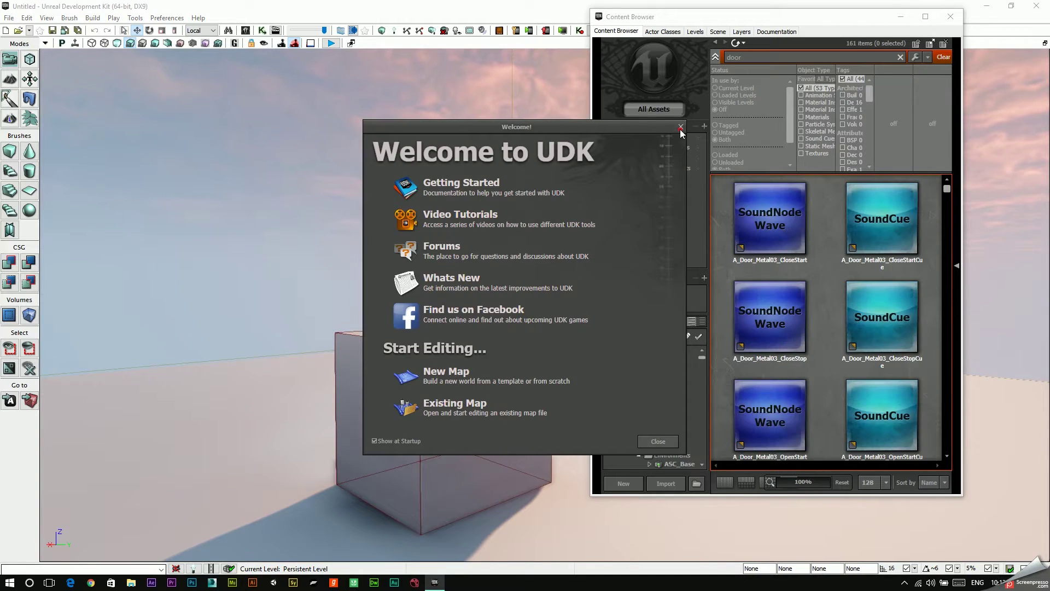
click(681, 129)
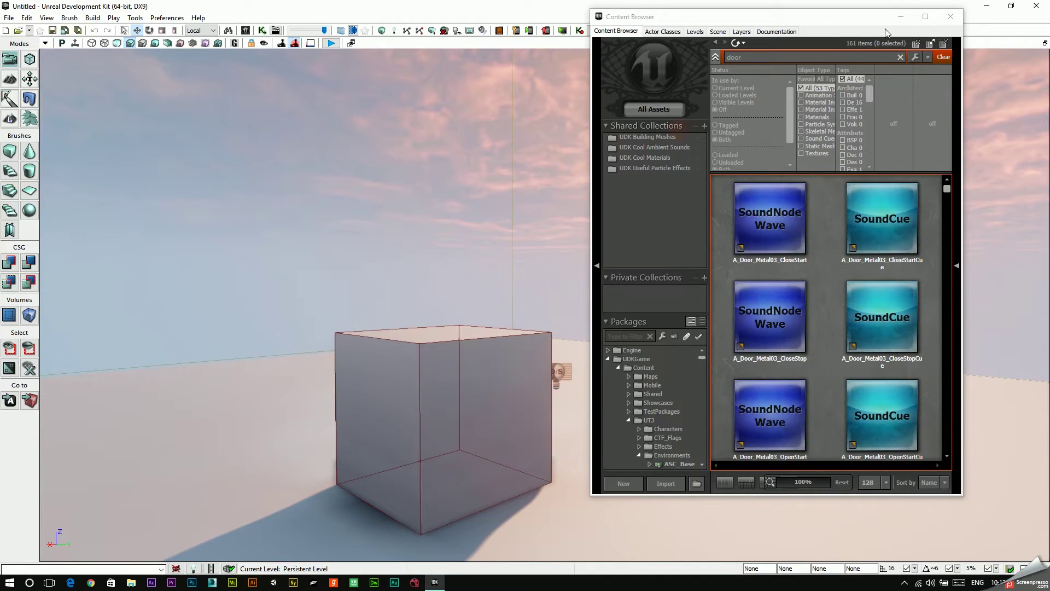
click(951, 17)
Delete the default cube mesh and move the builder brush well away from where the cube stood.
click(471, 419)
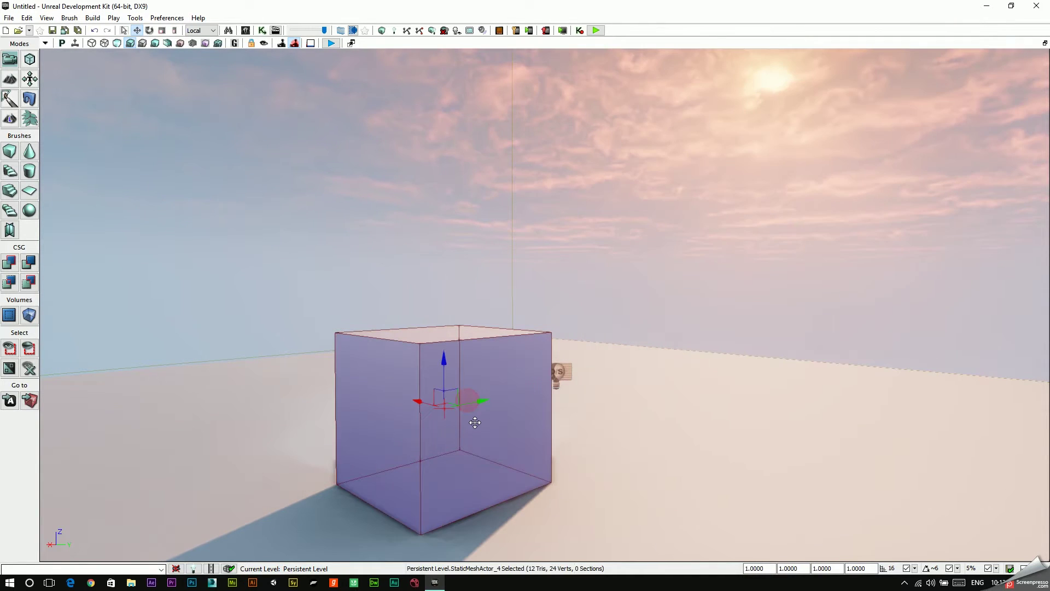
key(Delete)
click(399, 445)
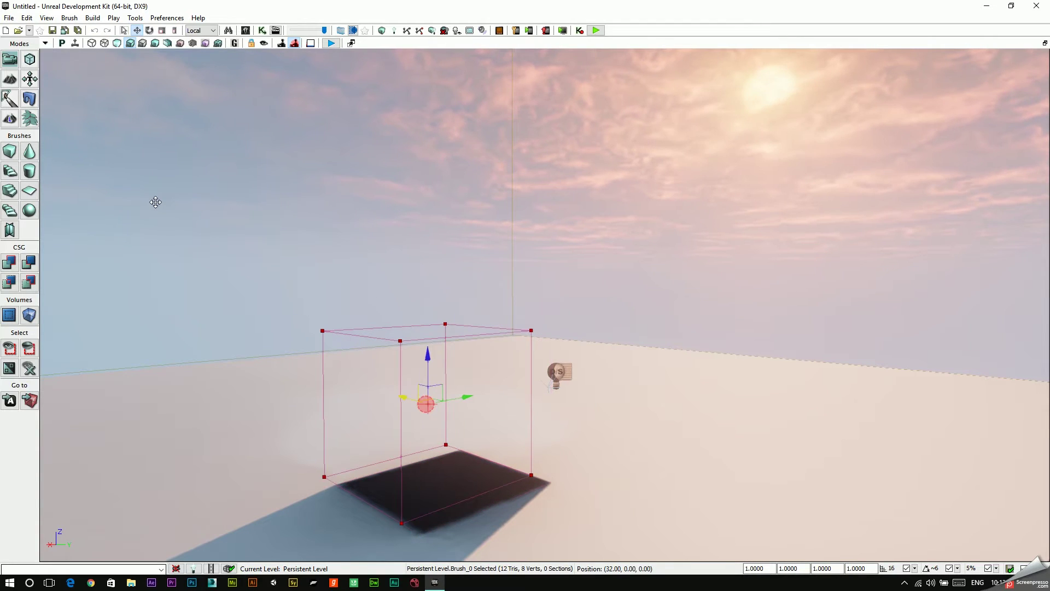
ctrl+drag(155, 202, 274, 370)
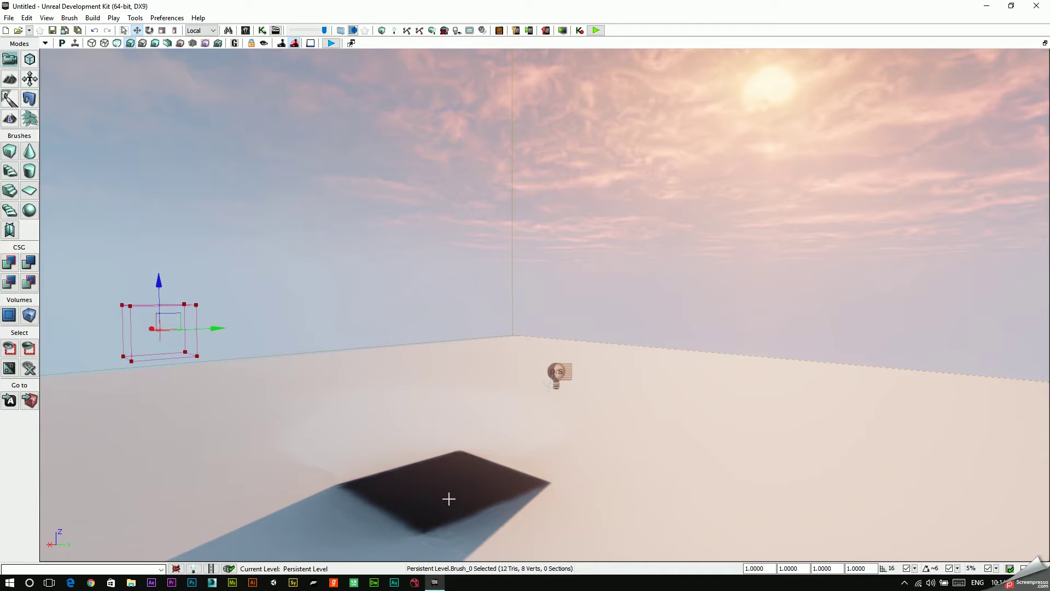
Run Build All on the level and dismiss the Map Check report.
click(93, 18)
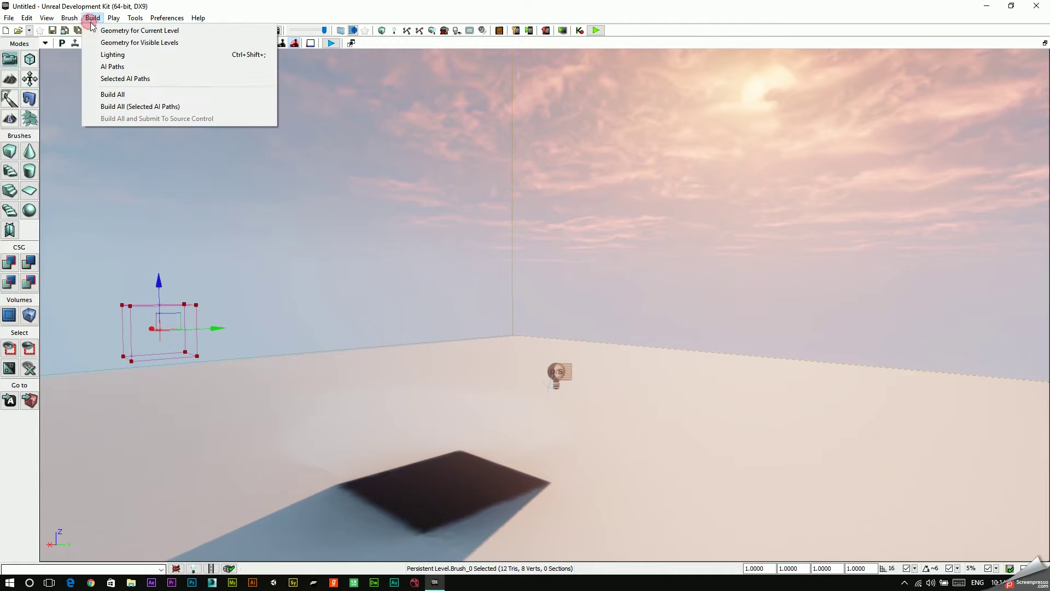
click(159, 95)
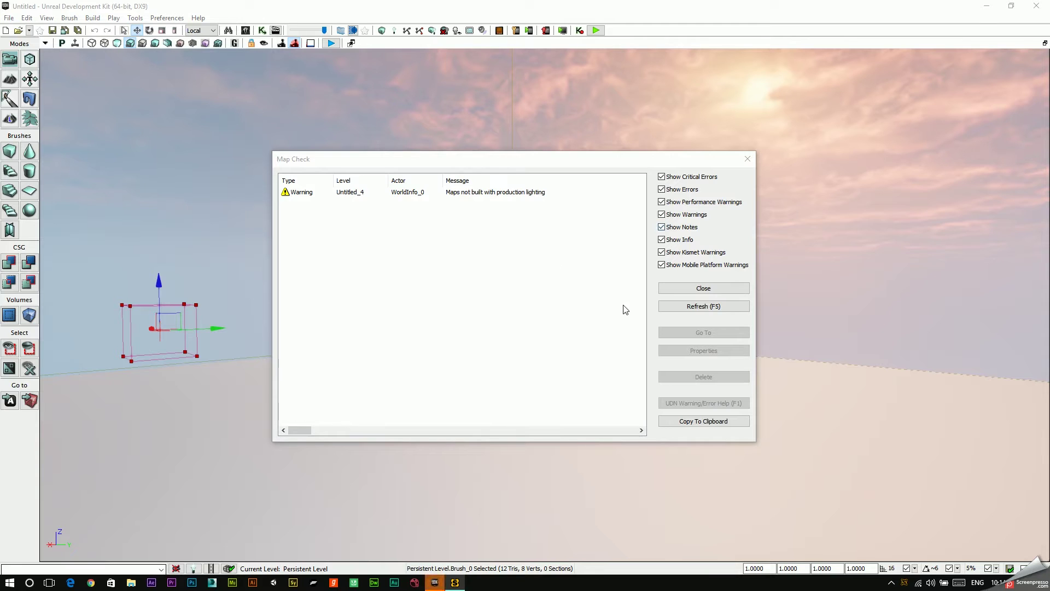
click(663, 288)
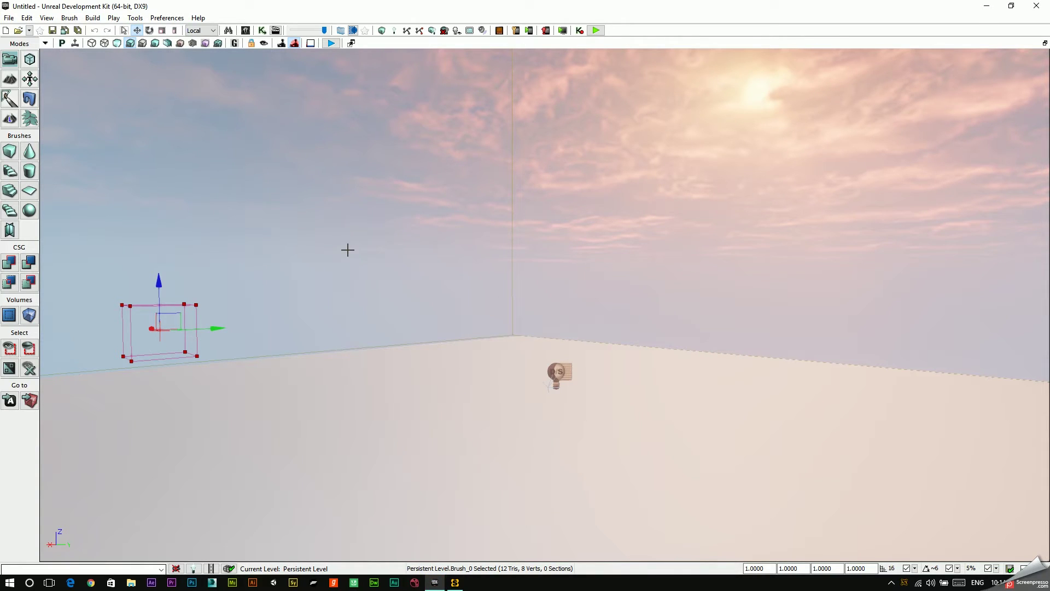
Filter the door assets to static meshes, place S_LT_Doors_SM_Door04 on the floor, and close the Content Browser.
click(246, 30)
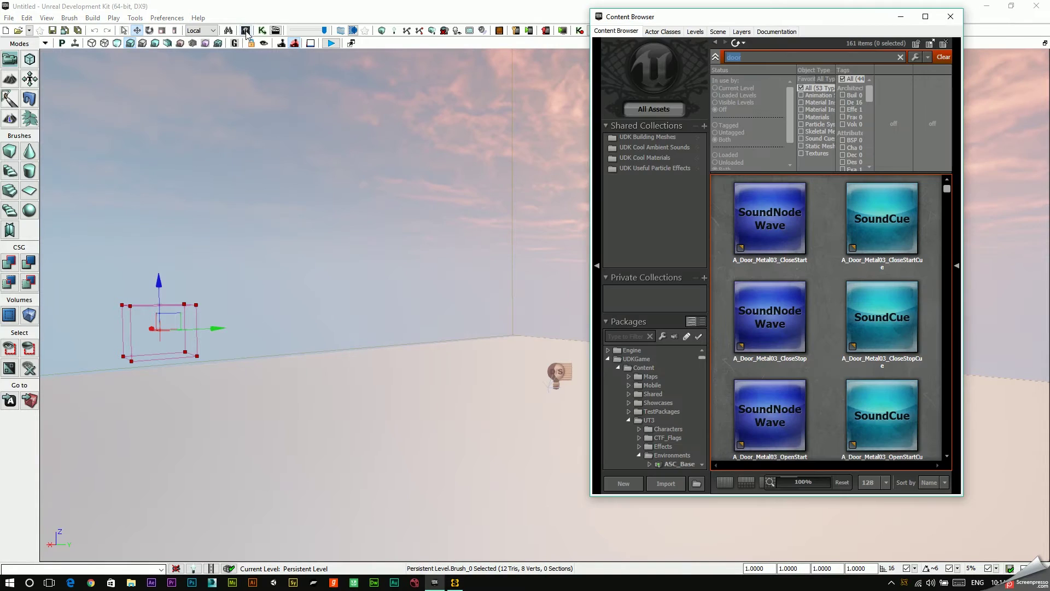
click(801, 146)
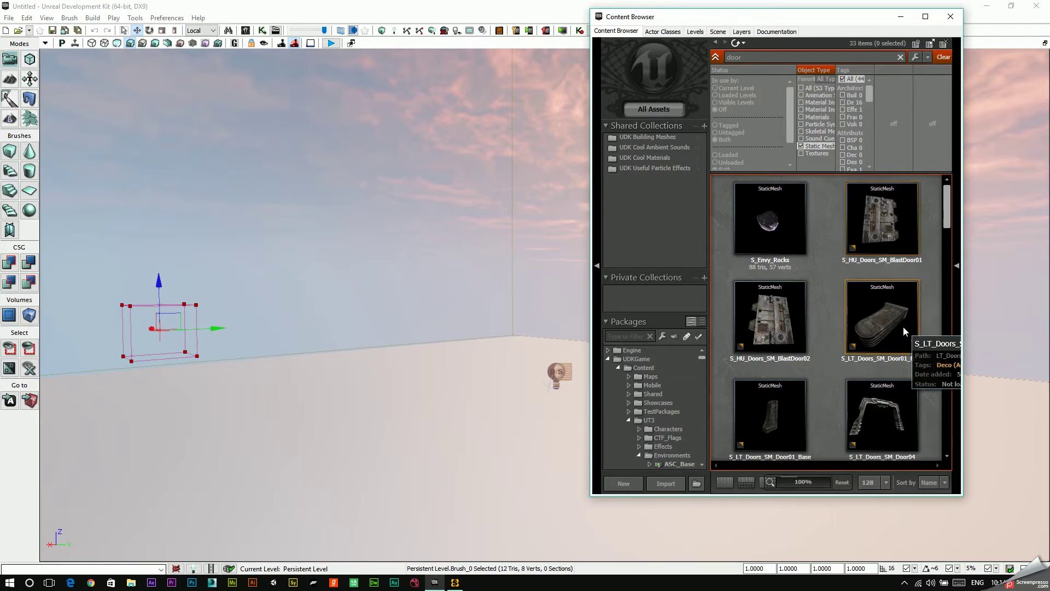
scroll(904, 326, down, 2)
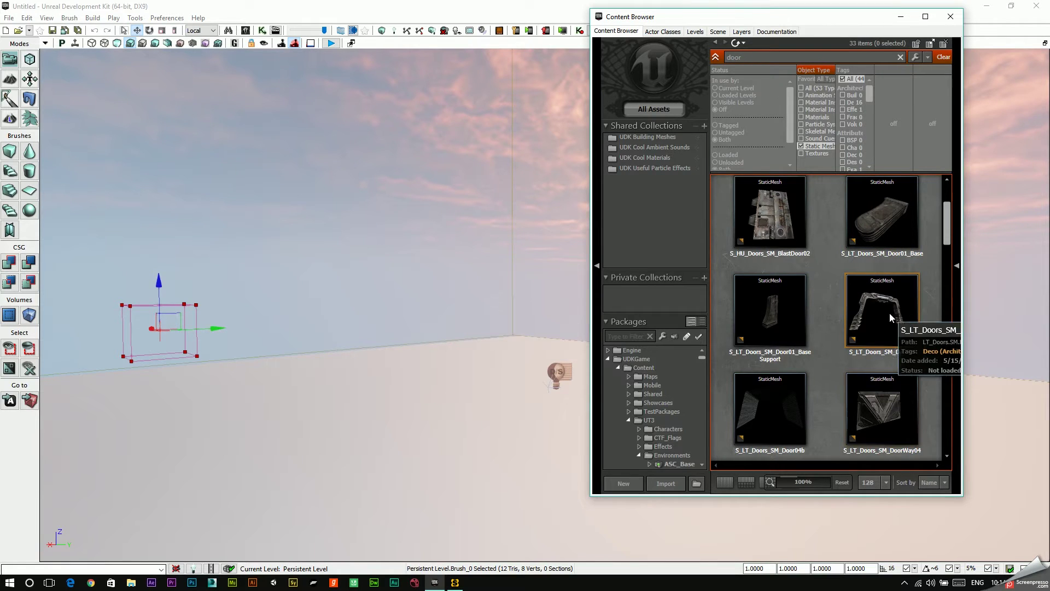
drag(889, 316, 358, 407)
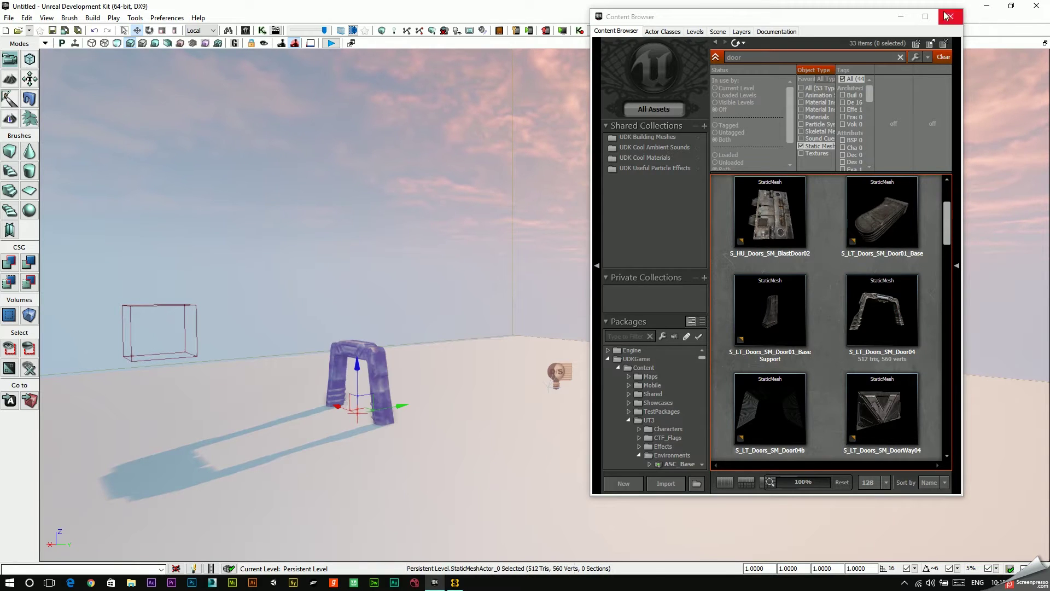
click(948, 16)
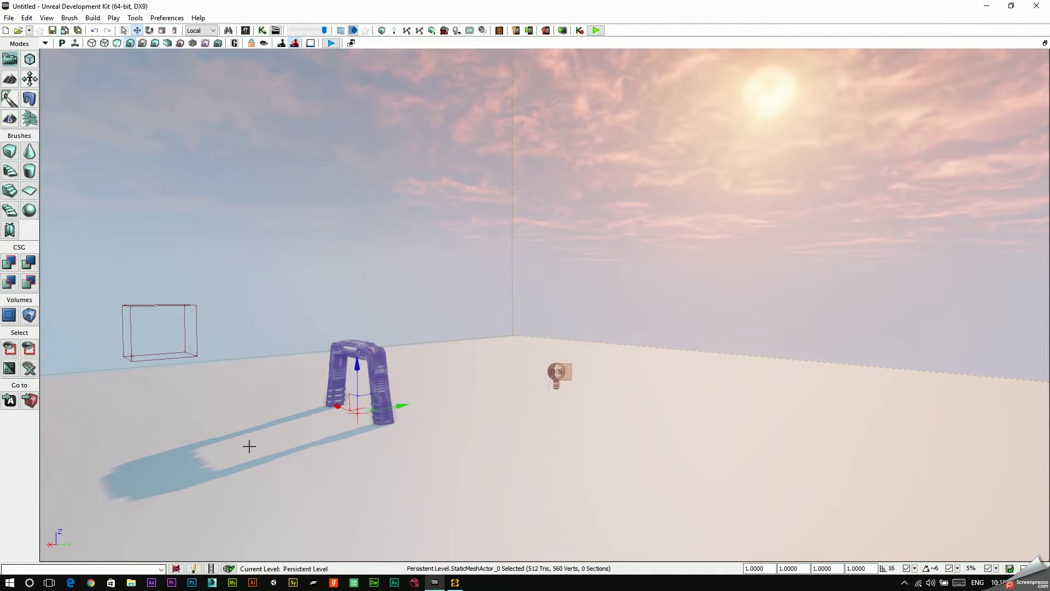
Add a Trigger actor on the floor near the door frame.
drag(249, 445, 471, 441)
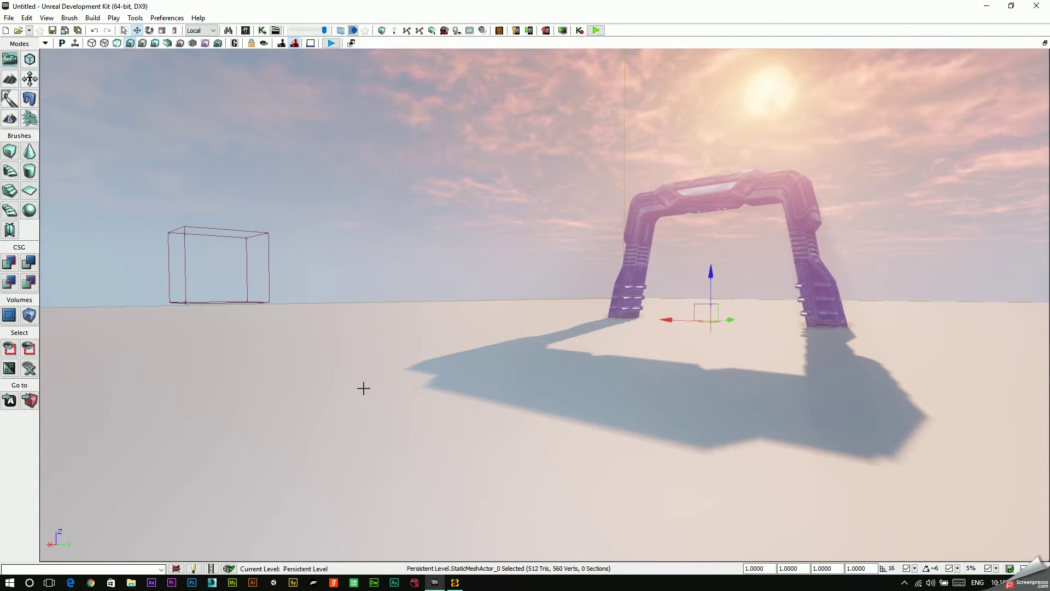
right_click(438, 377)
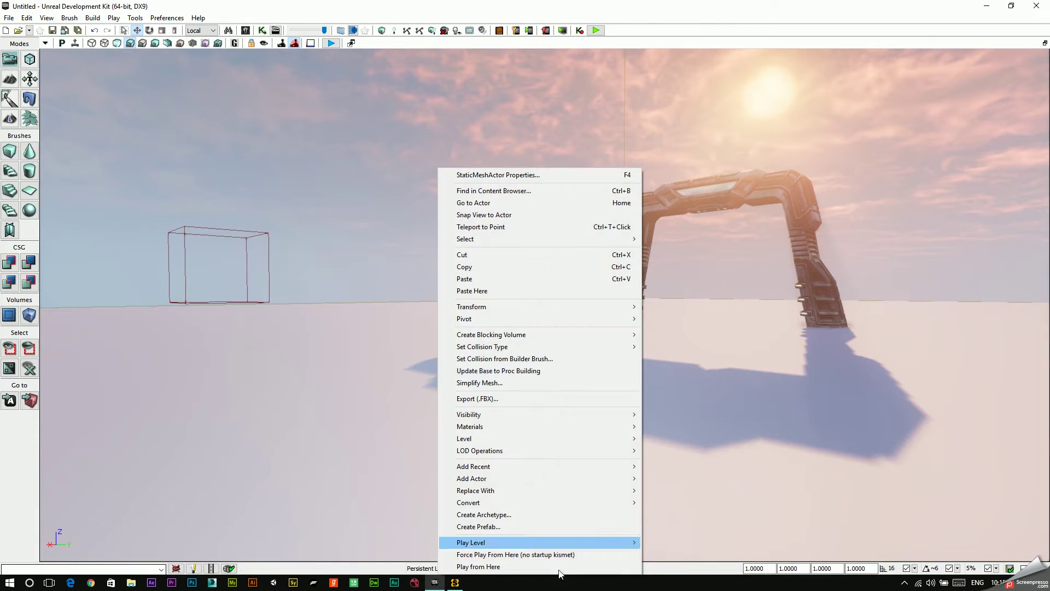
mouse_move(629, 478)
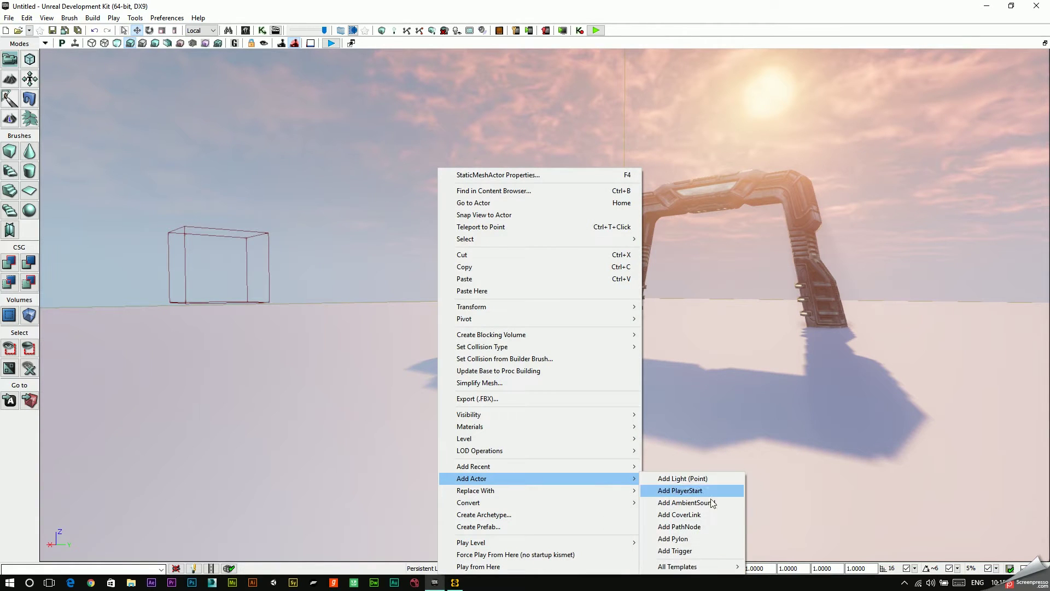
click(708, 552)
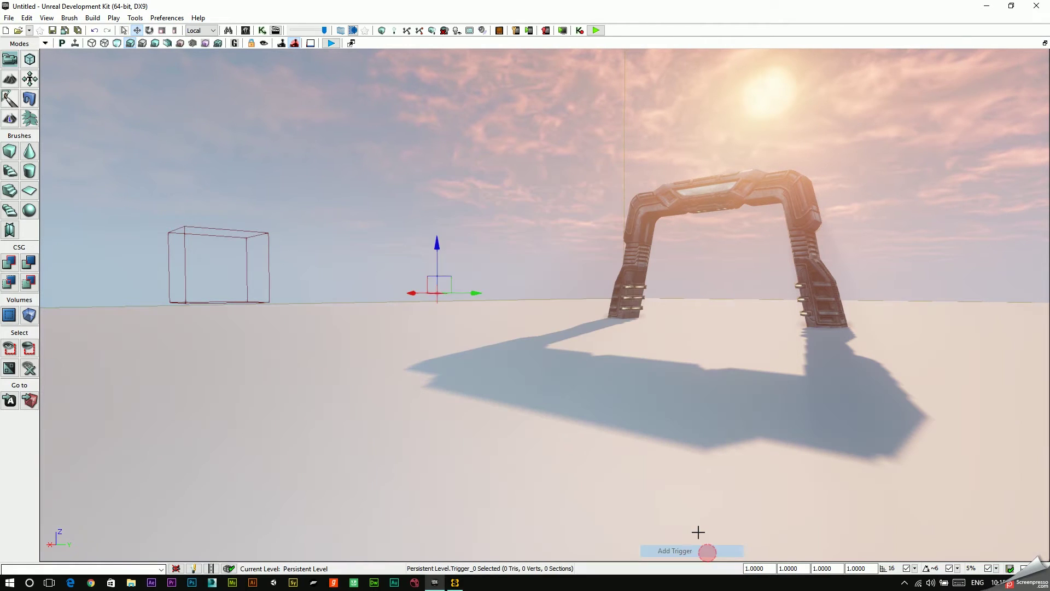
Enlarge the Collision Radius of the trigger's Cylinder Component to more than 148, and close its properties.
double_click(430, 286)
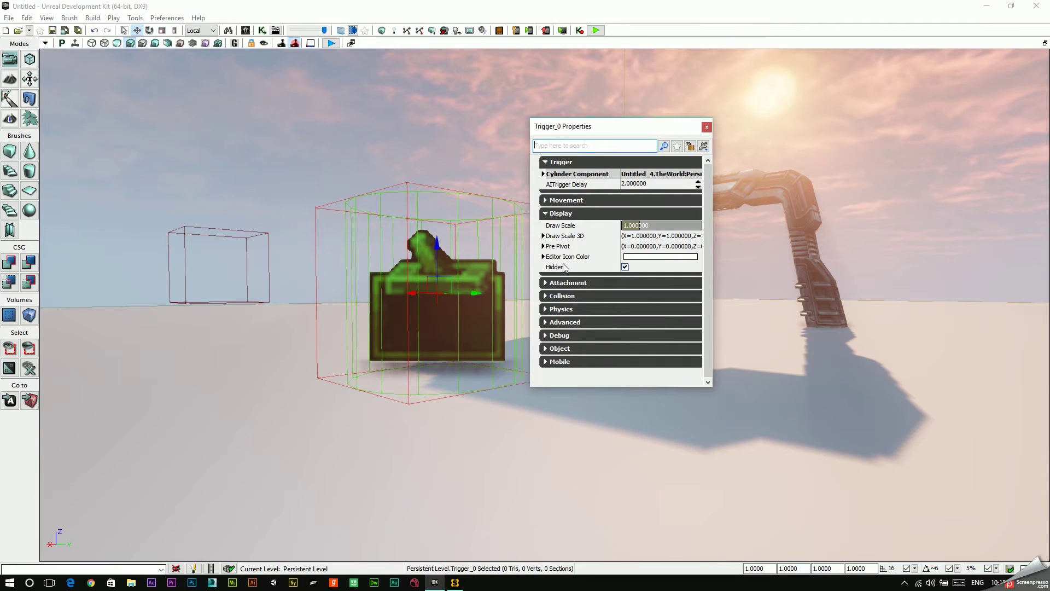
click(543, 174)
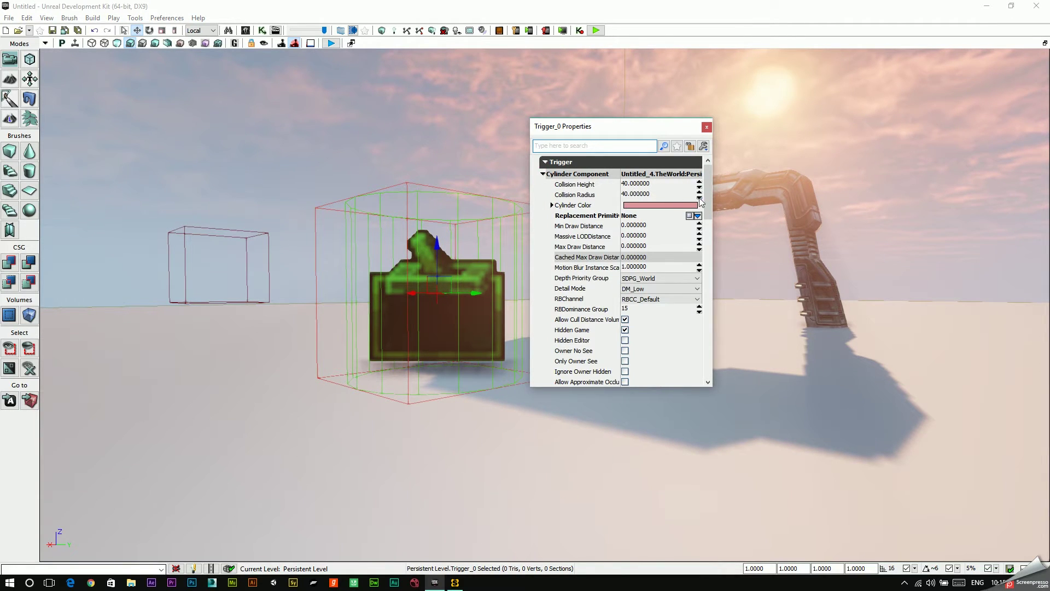
drag(701, 194, 701, 145)
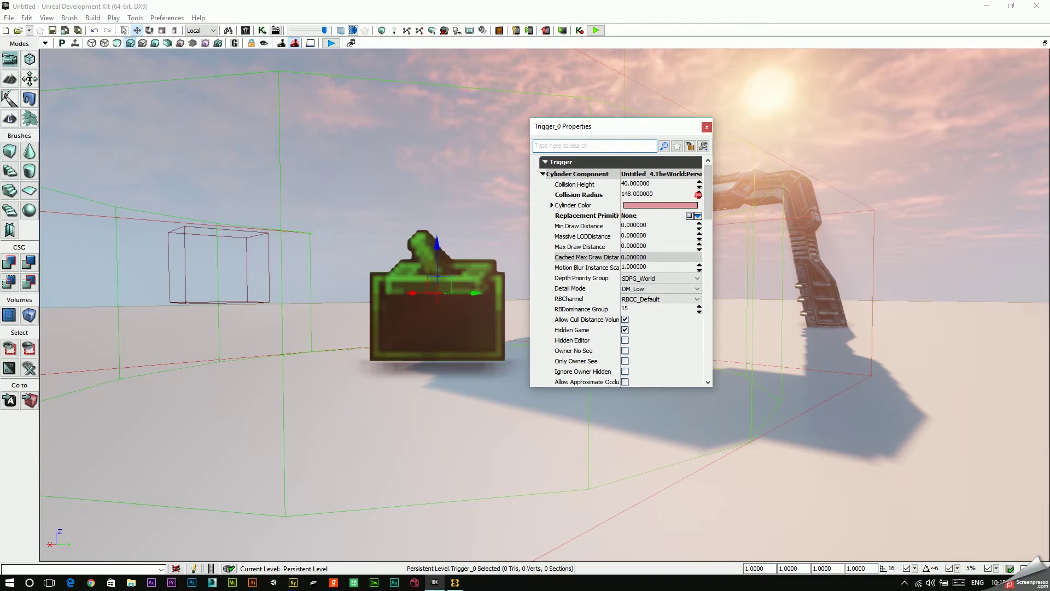
drag(699, 195, 699, 194)
click(706, 128)
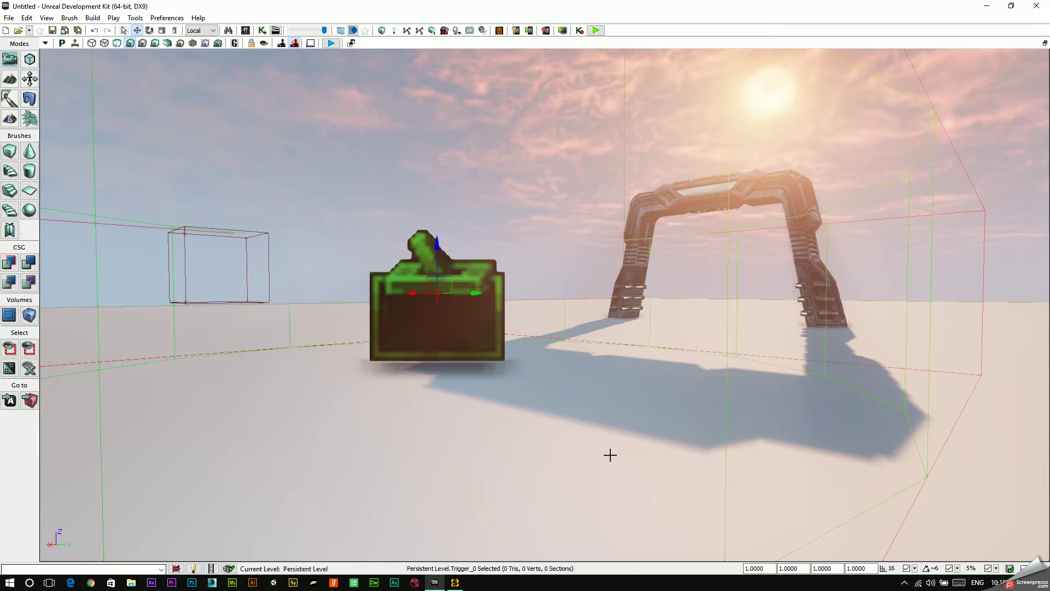
Open UnrealKismet and add a Touch event using Trigger_0 to the main sequence.
drag(620, 428, 620, 437)
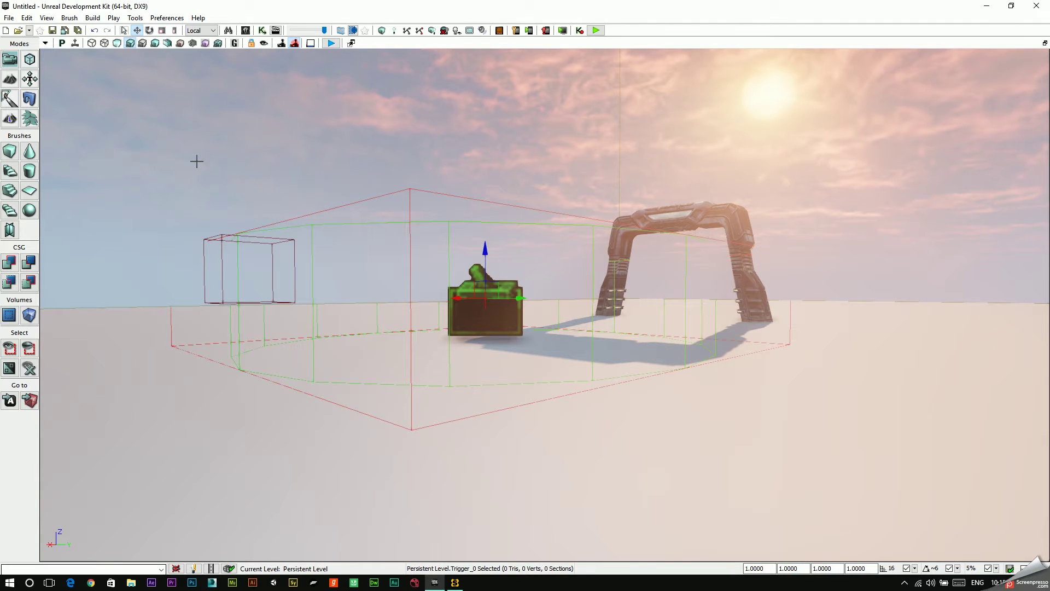
click(262, 30)
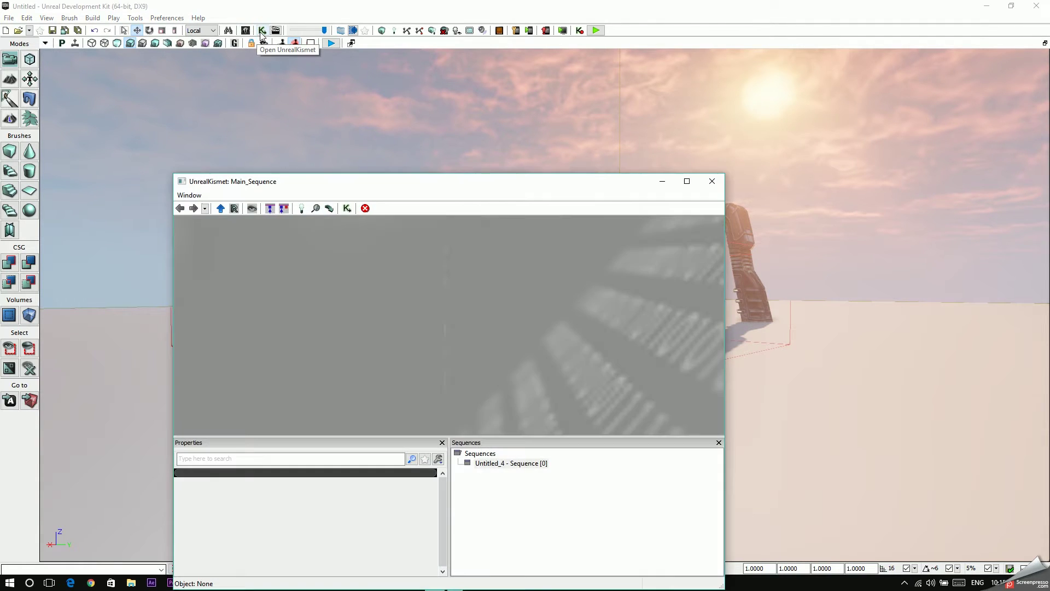
drag(406, 186, 690, 140)
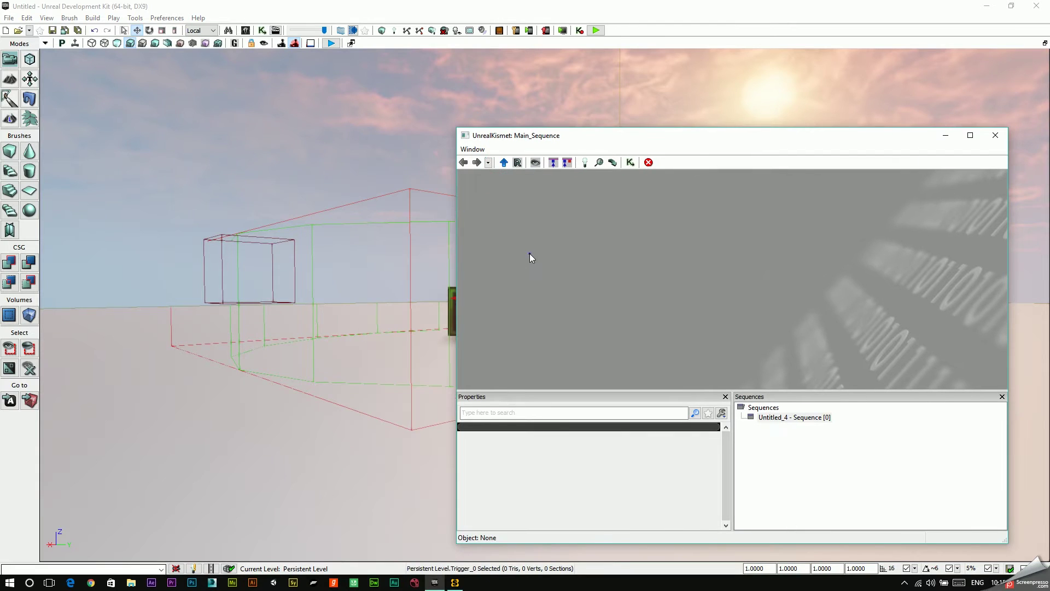
right_click(530, 240)
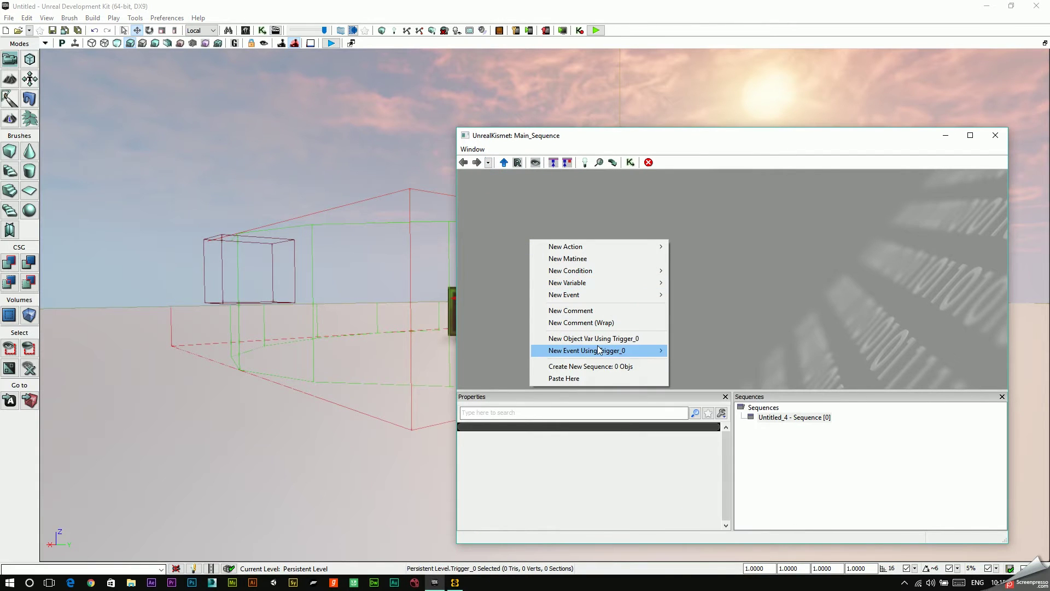
mouse_move(598, 349)
click(714, 352)
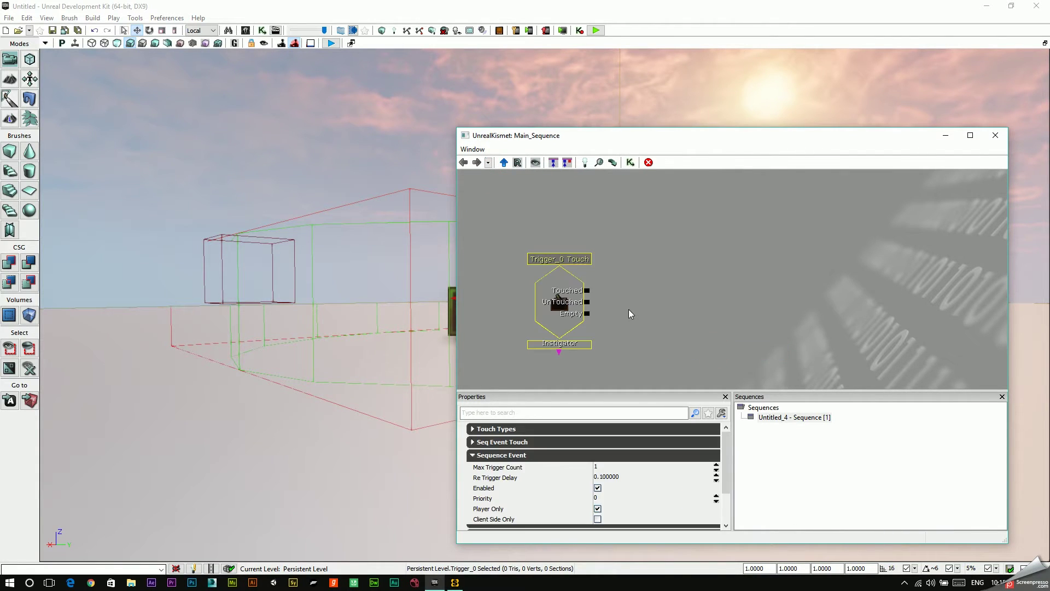
drag(561, 281, 552, 254)
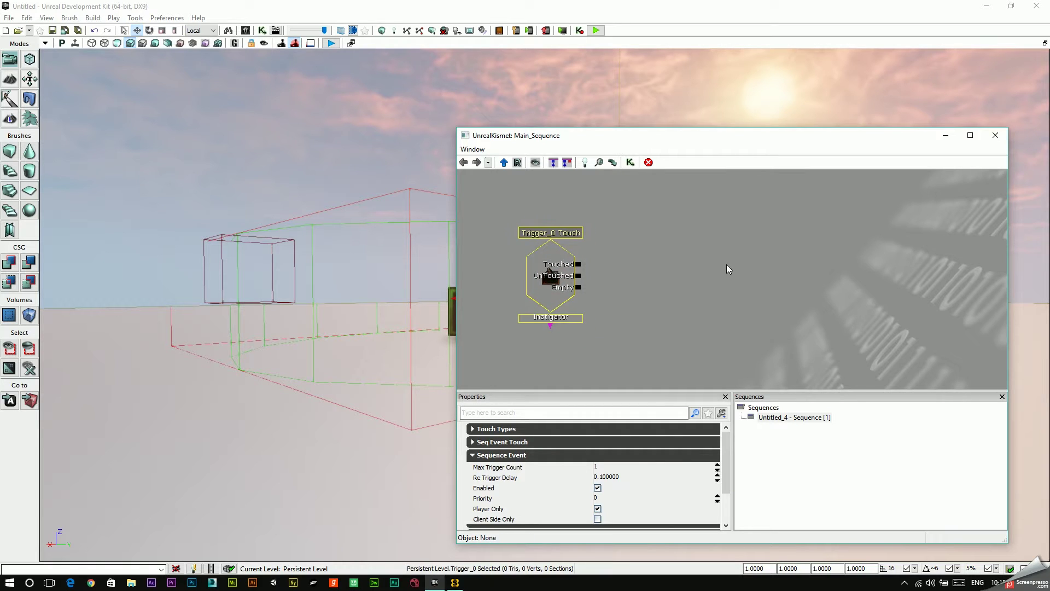
Add a Play Announcement action, connect the trigger's Touched output to its In, and select the action.
right_click(739, 246)
mouse_move(798, 243)
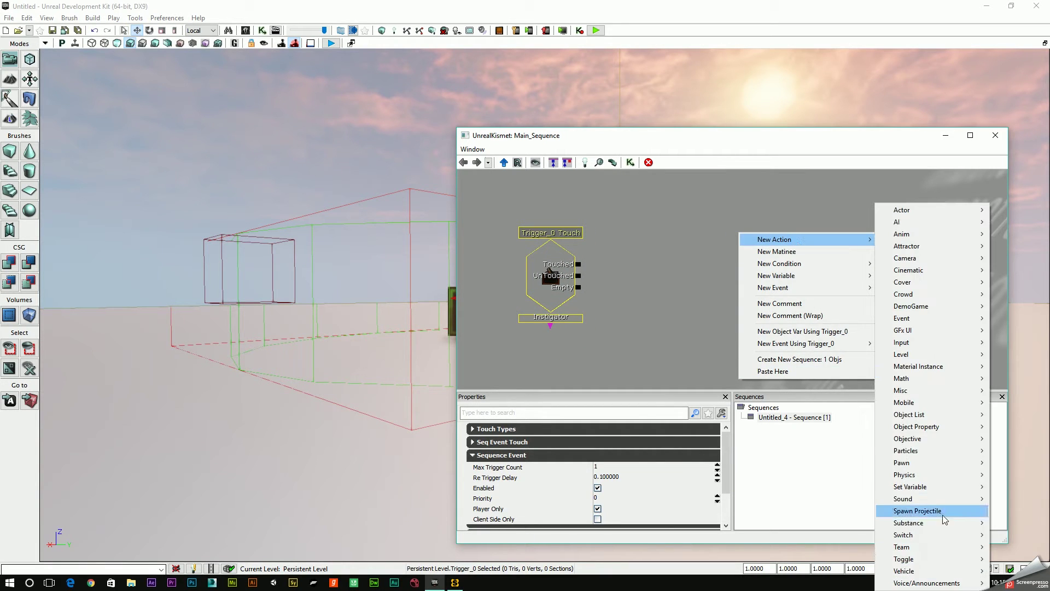
mouse_move(936, 582)
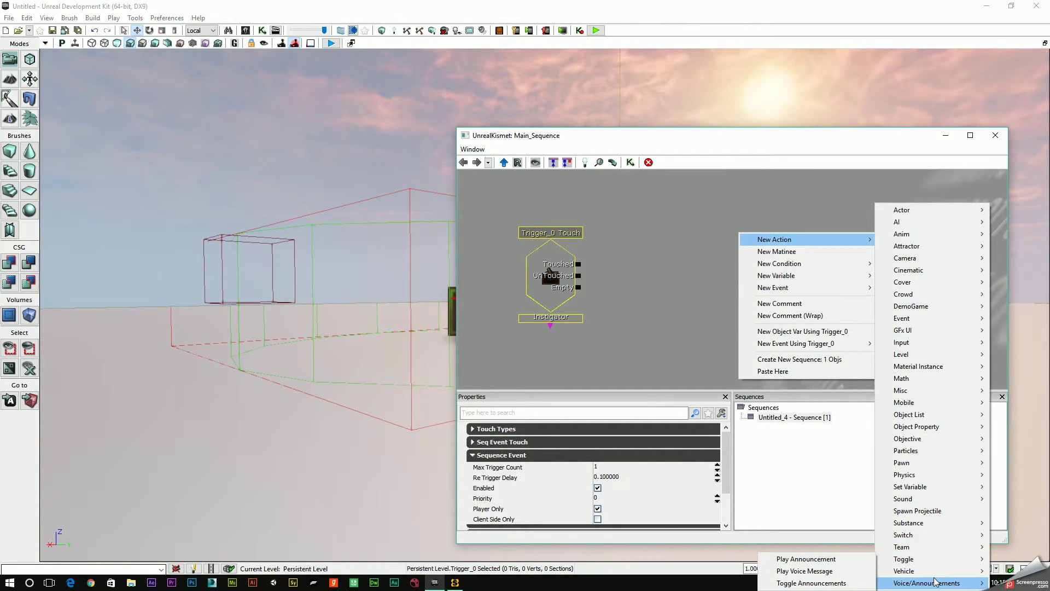
click(836, 556)
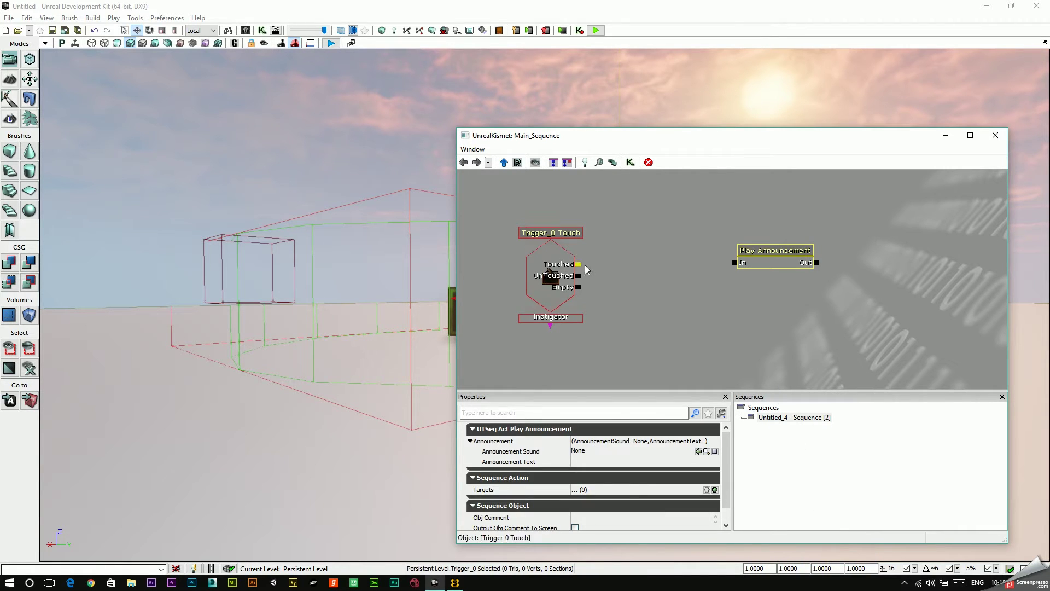
drag(579, 264, 735, 263)
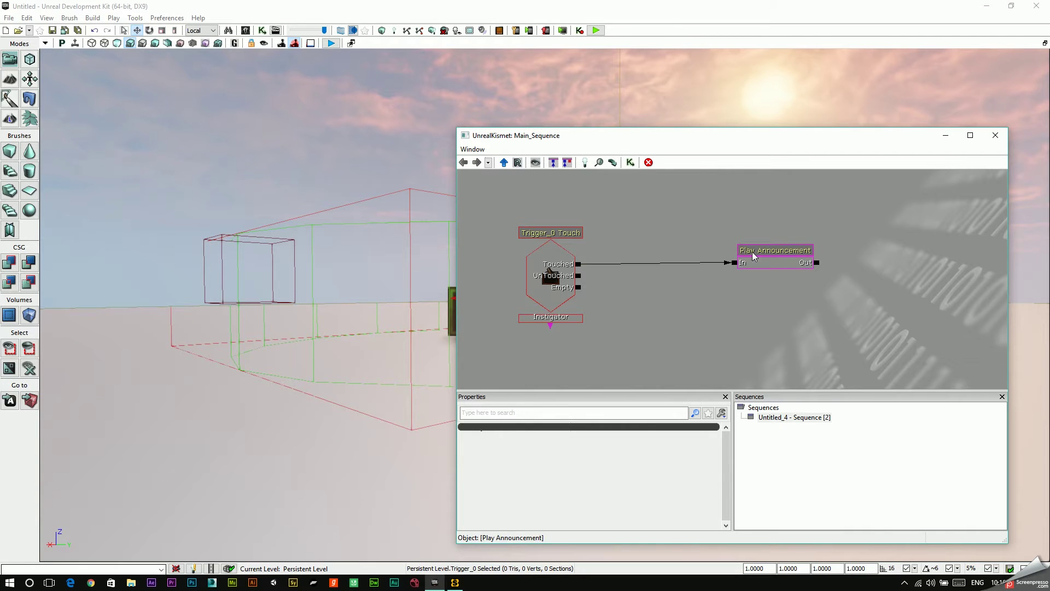
click(761, 261)
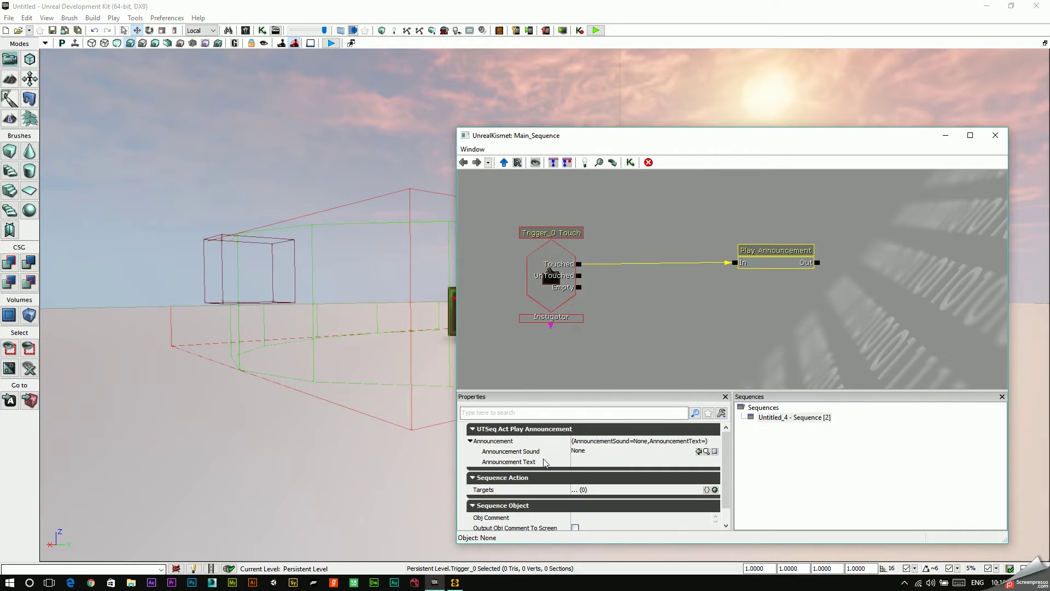
Set the Play Announcement action's Announcement Text to "Hello world" and close Kismet.
click(585, 463)
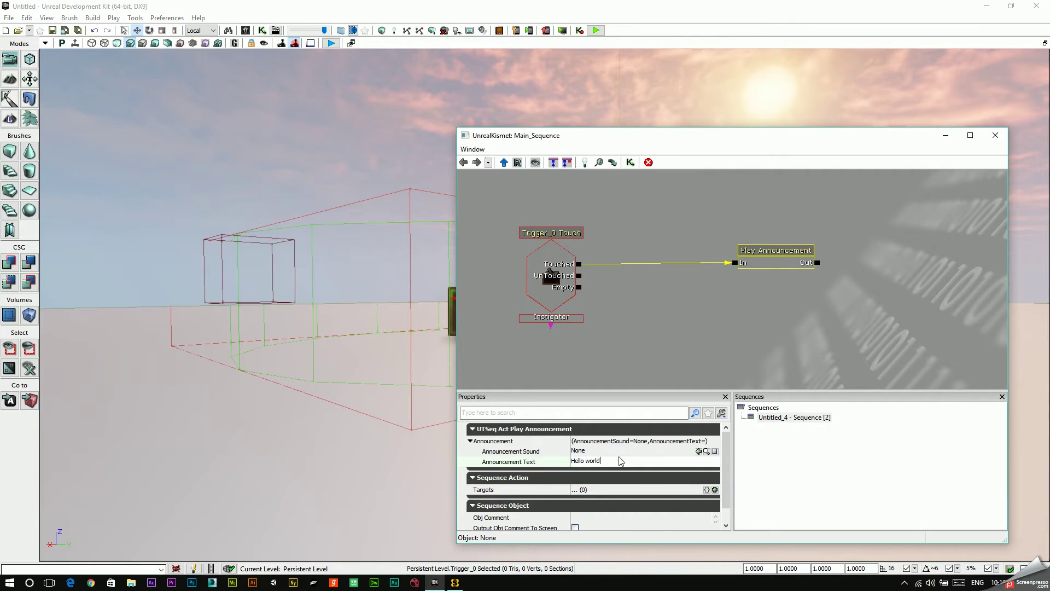
click(699, 452)
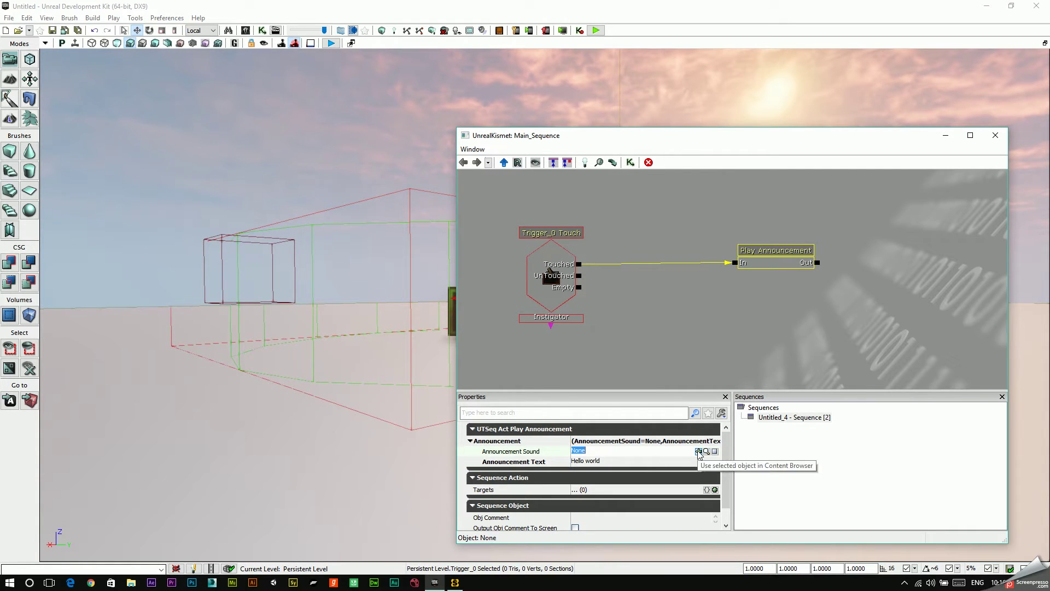
click(644, 461)
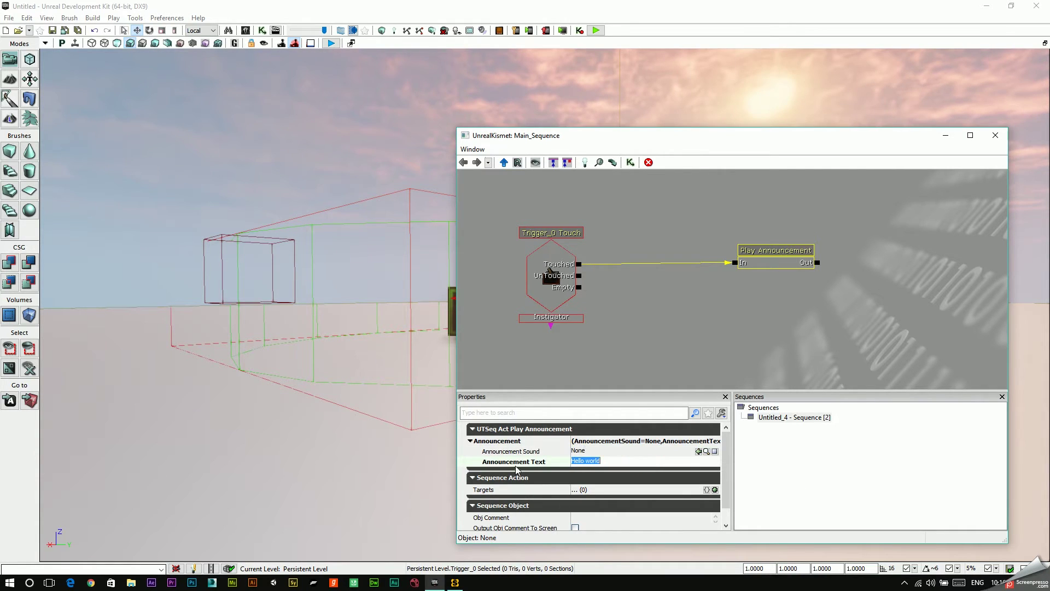
click(520, 429)
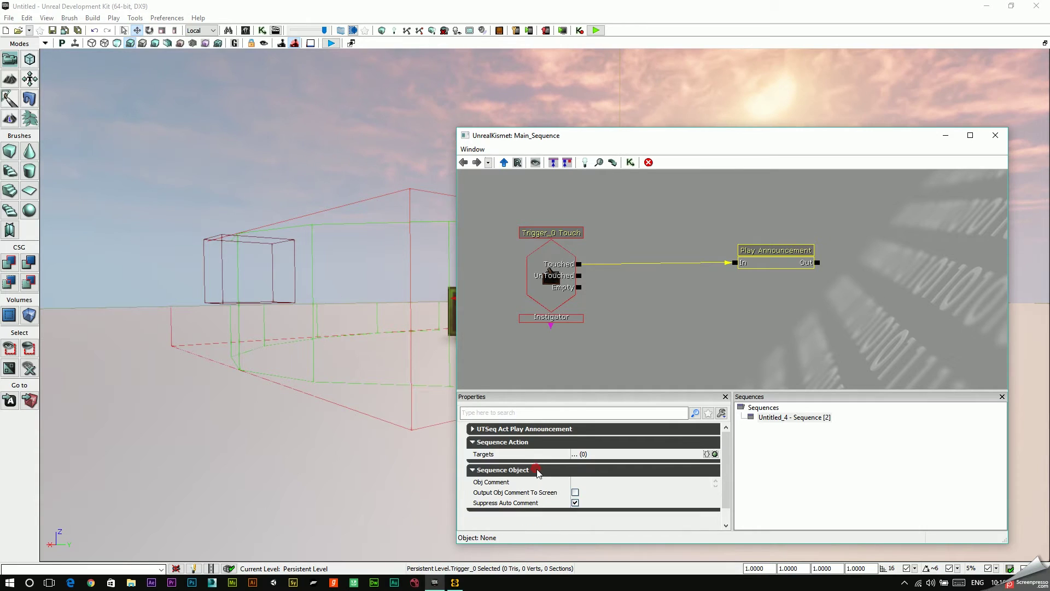
click(480, 431)
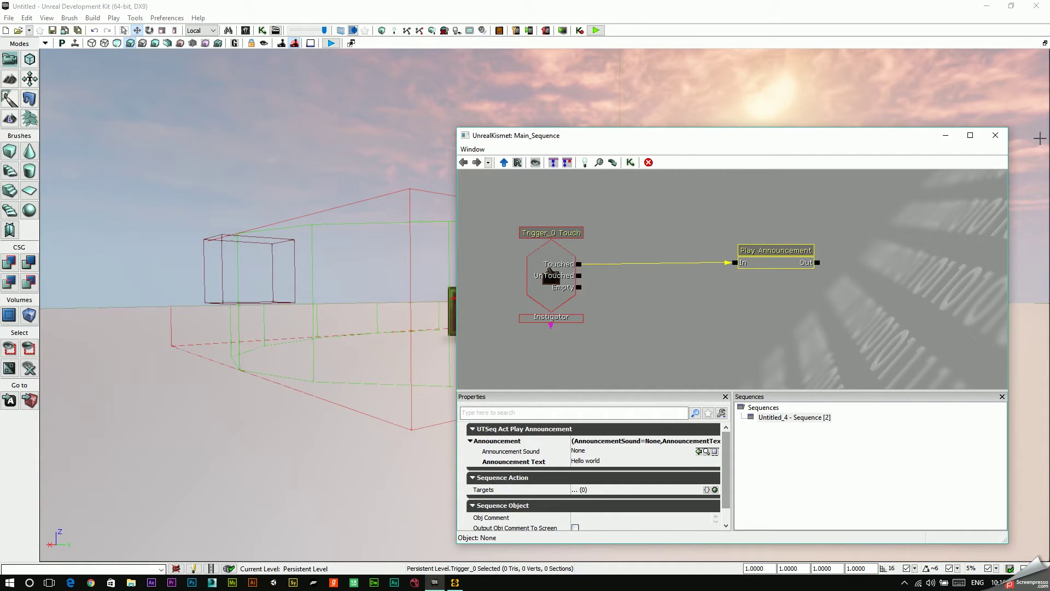
click(996, 135)
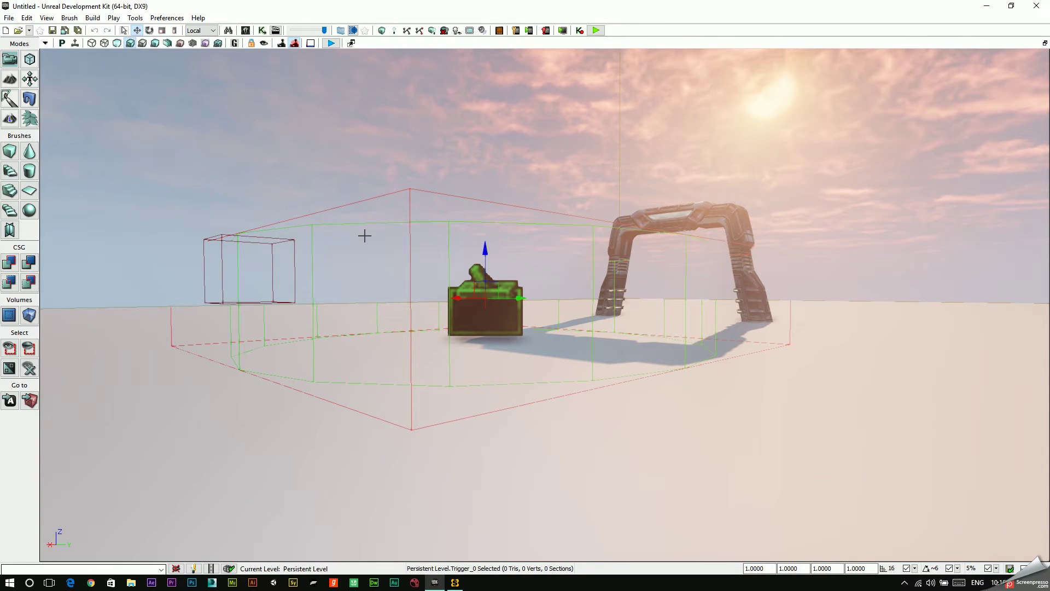
Set the Default Game Type in the World Properties to UTDeathmatch and close the properties.
click(46, 18)
click(115, 70)
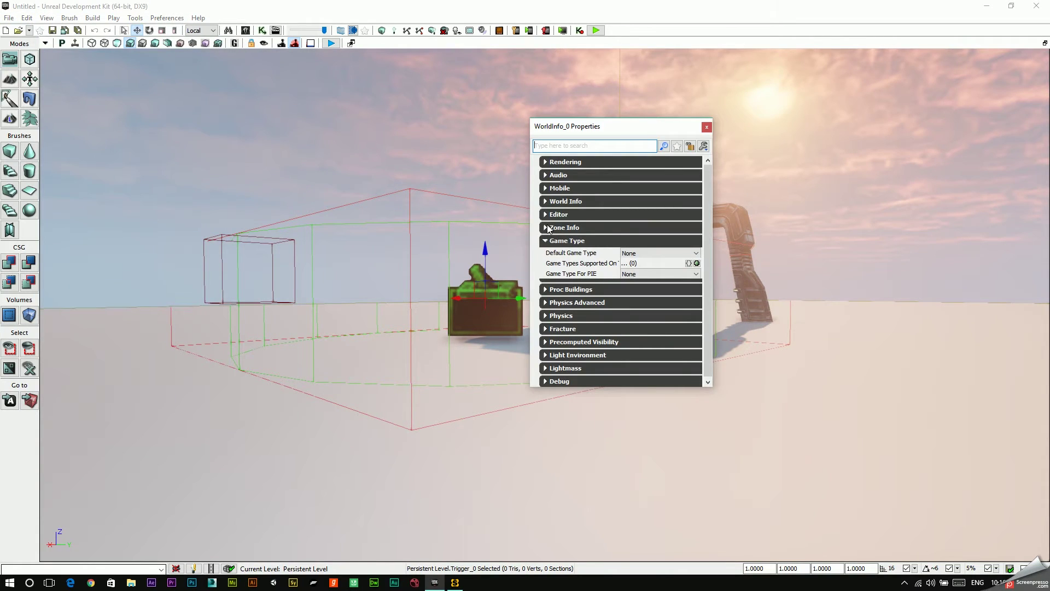
click(656, 253)
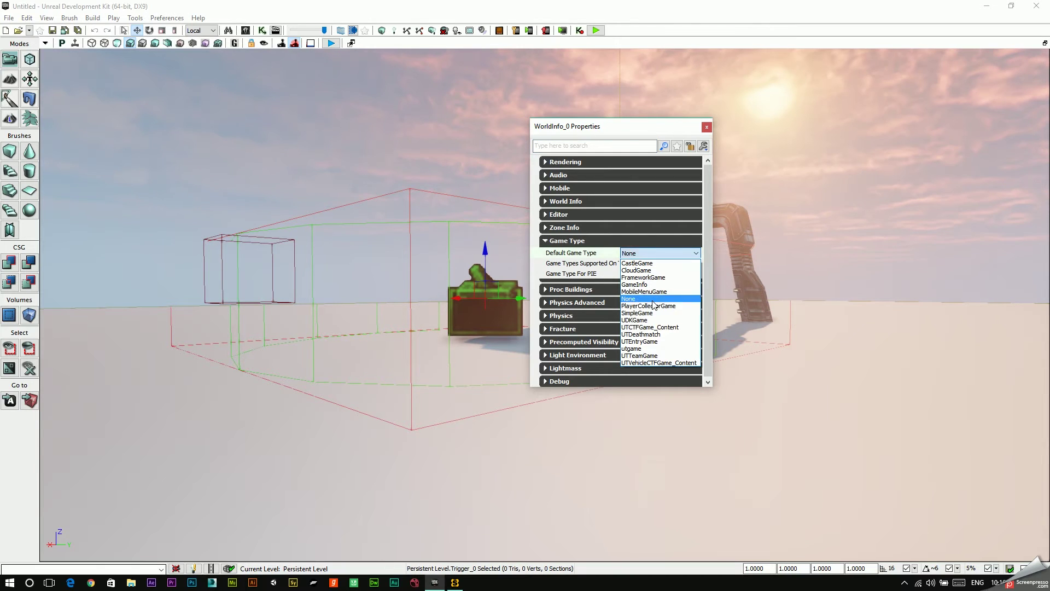
click(656, 333)
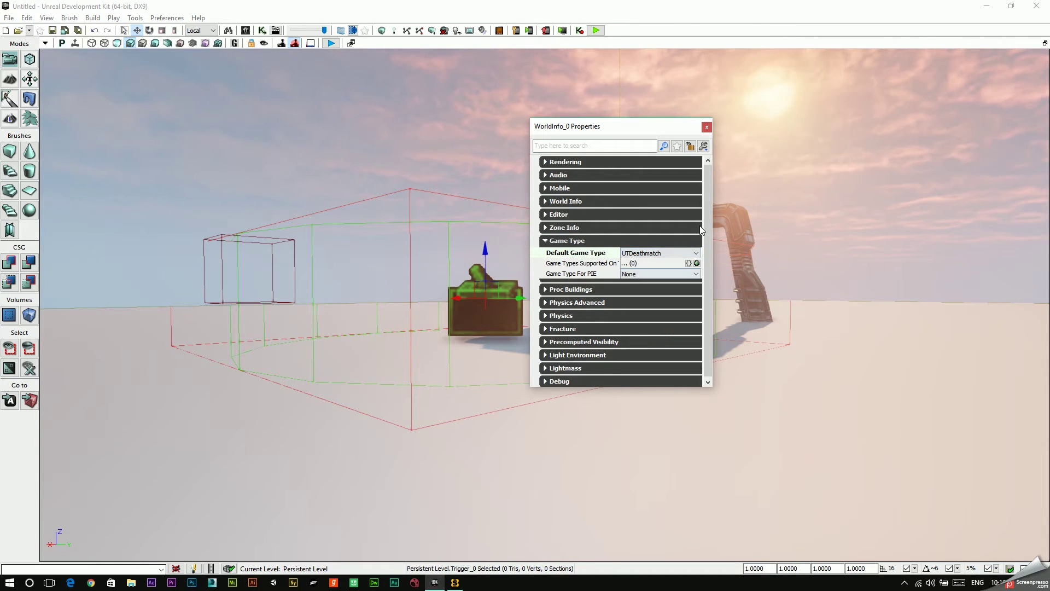
click(709, 128)
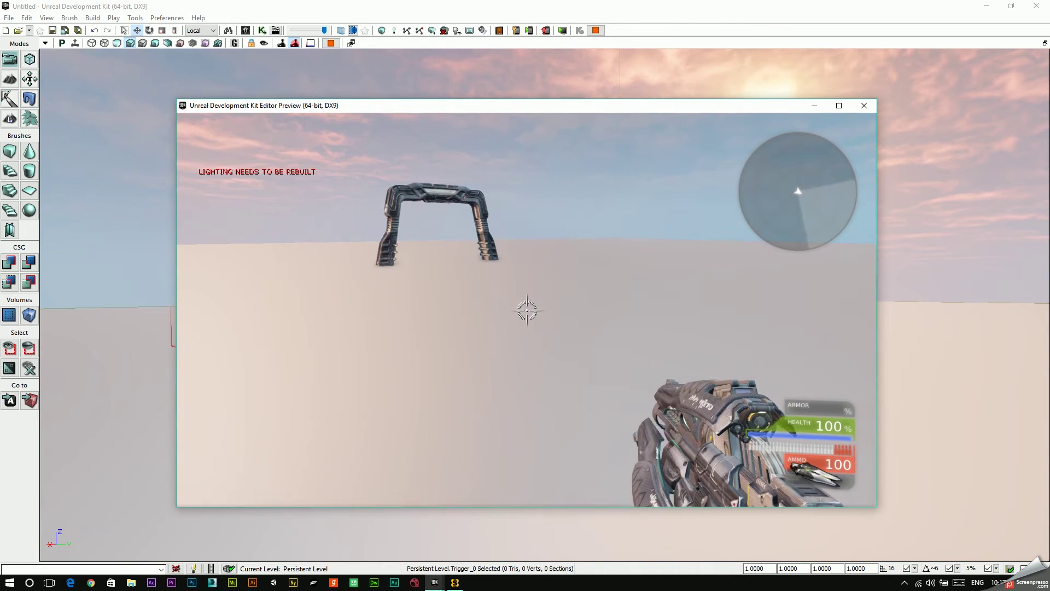
Play-test the level by walking into the trigger area near the door frame, backing out and re-entering, and end the preview.
key(w)
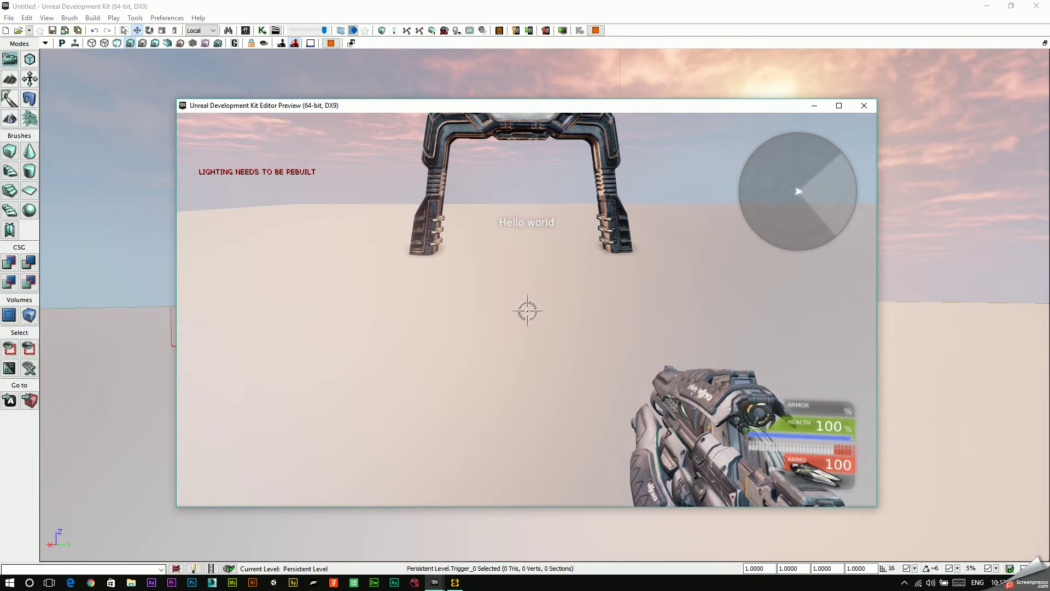
key(s)
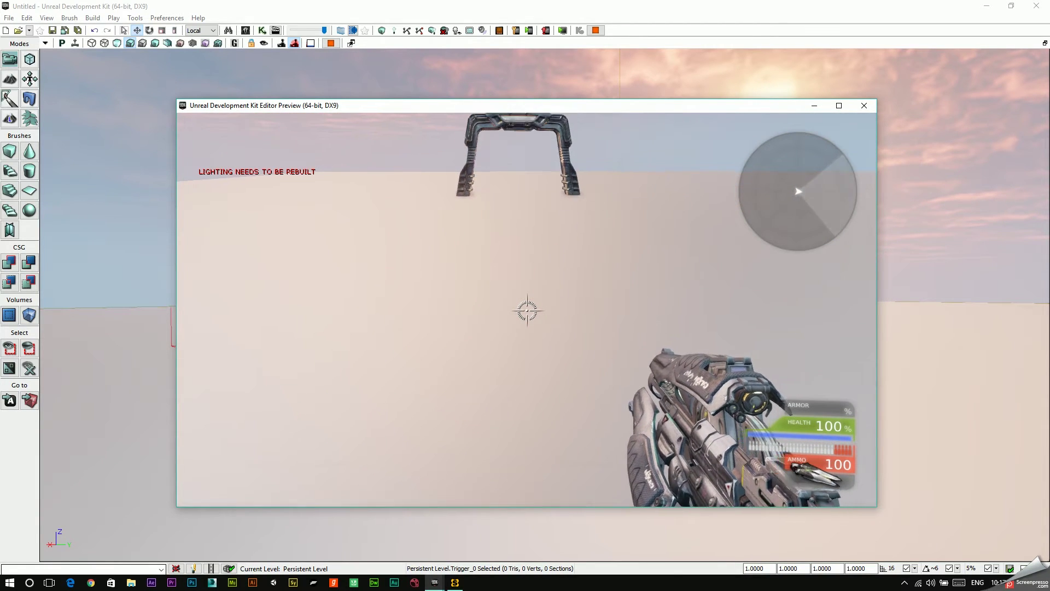
key(w)
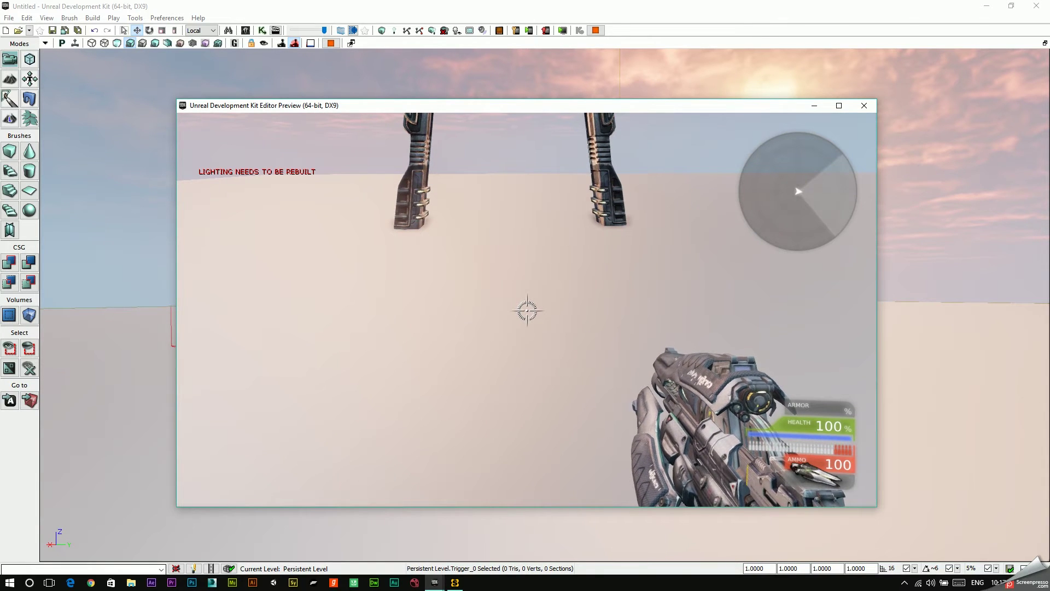
key(Escape)
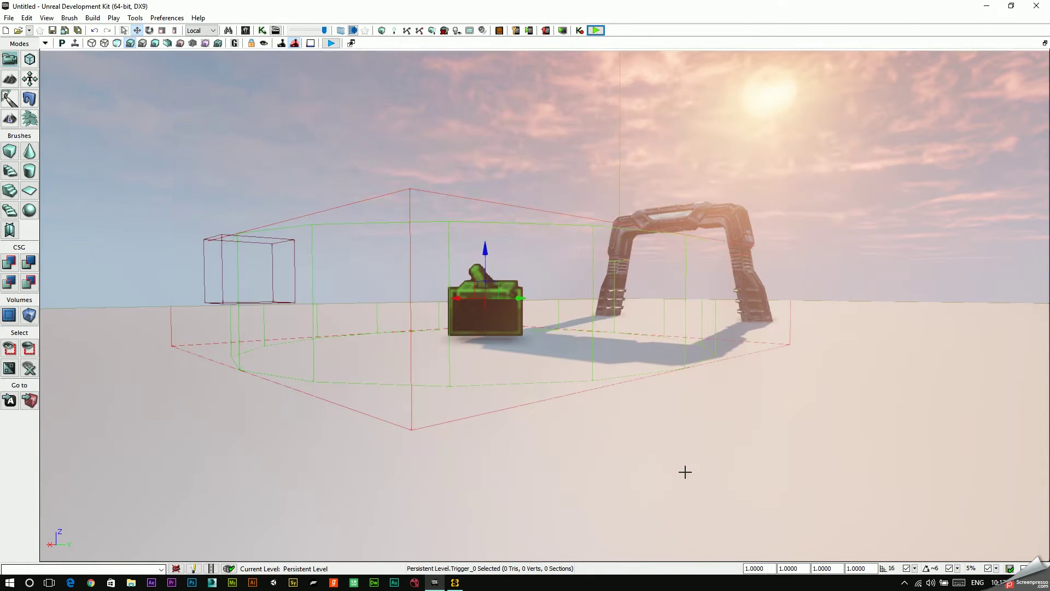
Reopen Kismet, set the Trigger_0 Touch event's Max Trigger Count to 0, and close Kismet.
click(264, 32)
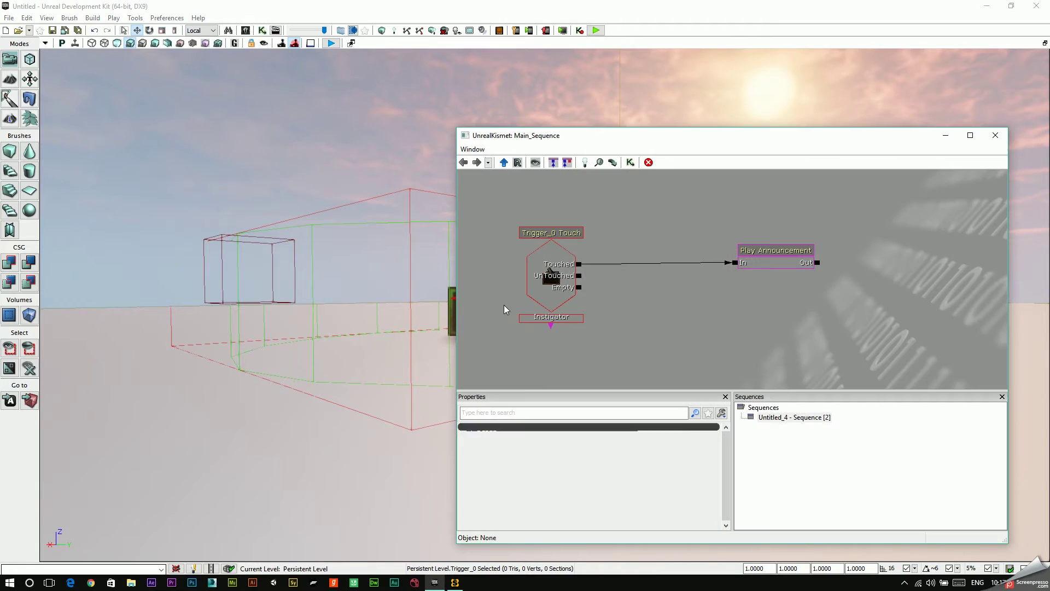
click(572, 304)
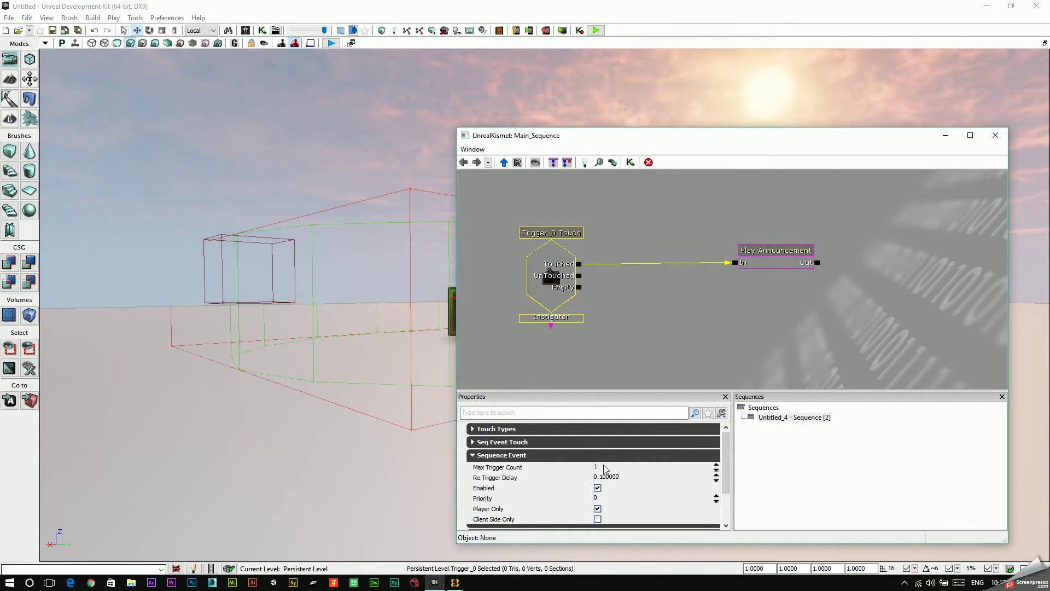
click(600, 468)
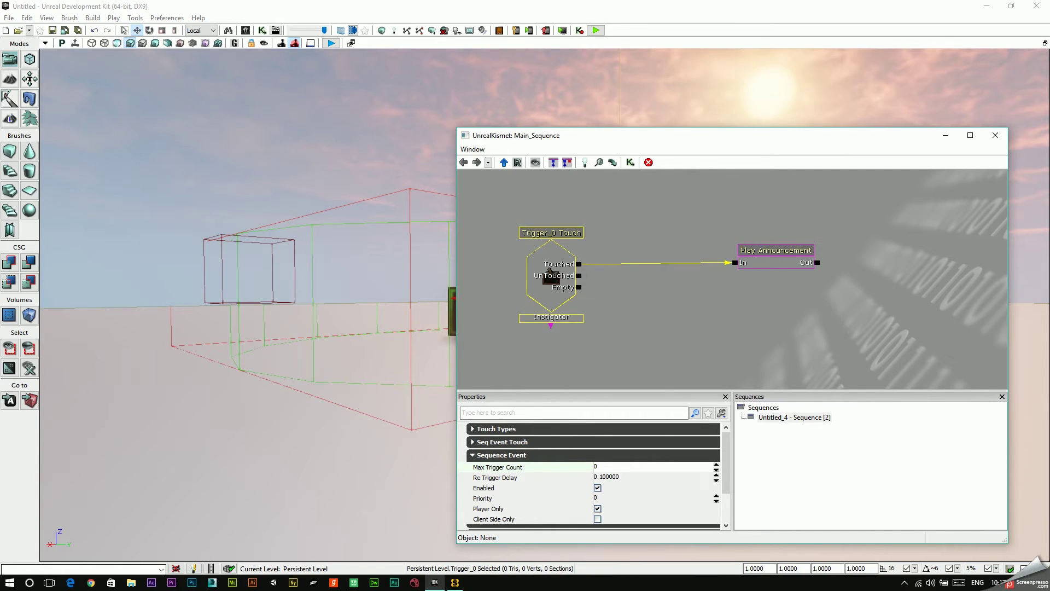
click(996, 135)
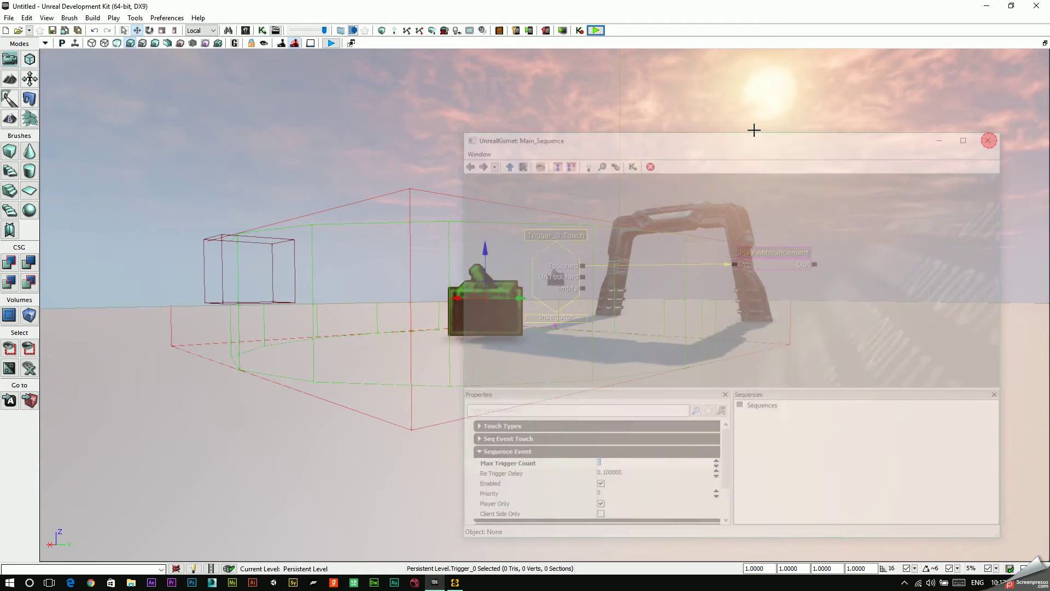
Play the level in the viewport, walk in and out of the trigger area repeatedly, and stop playing.
click(332, 44)
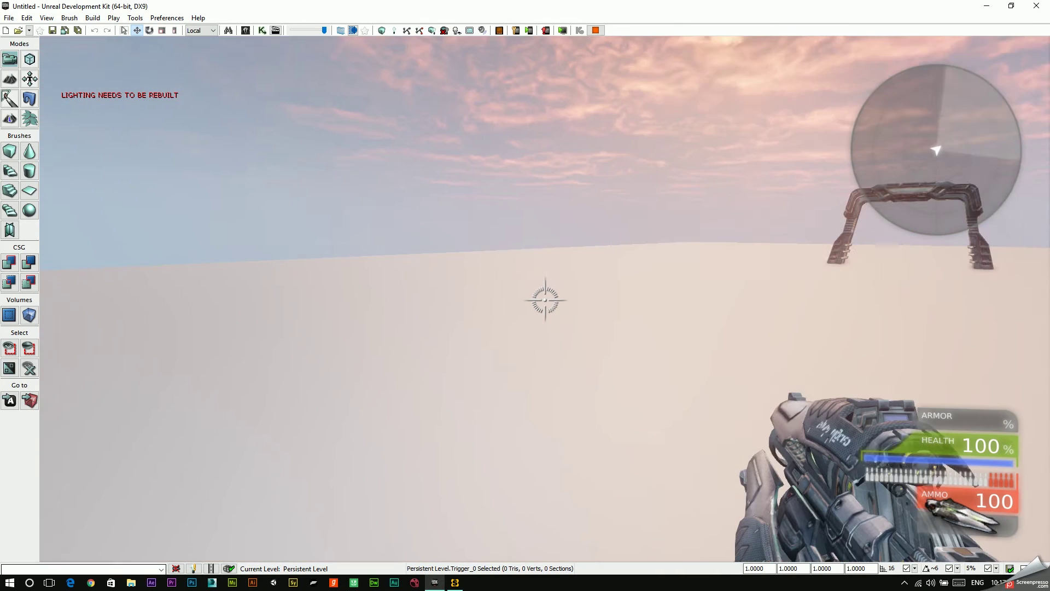
key(w)
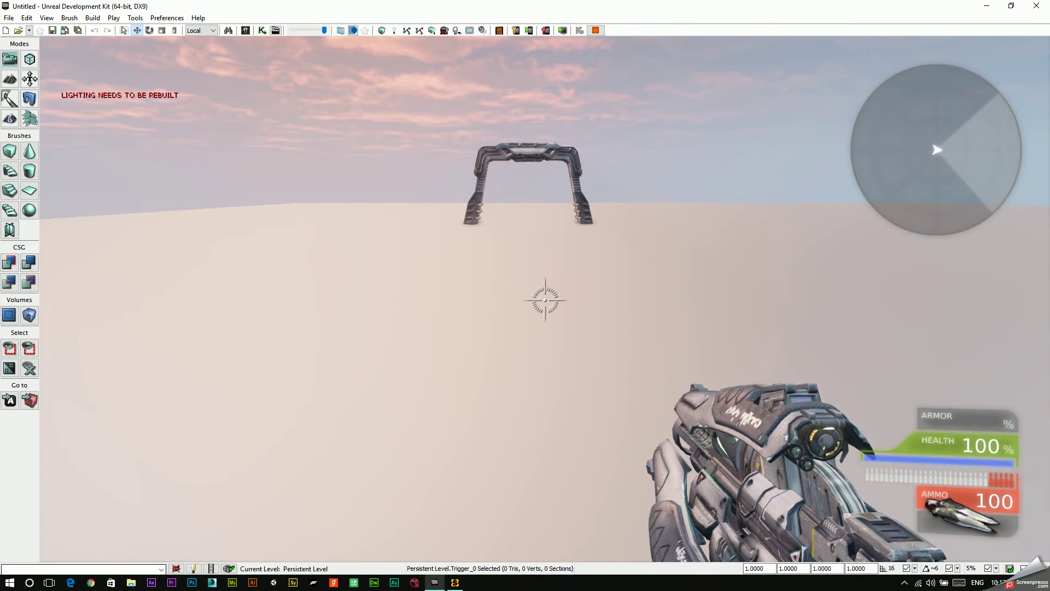
key(w)
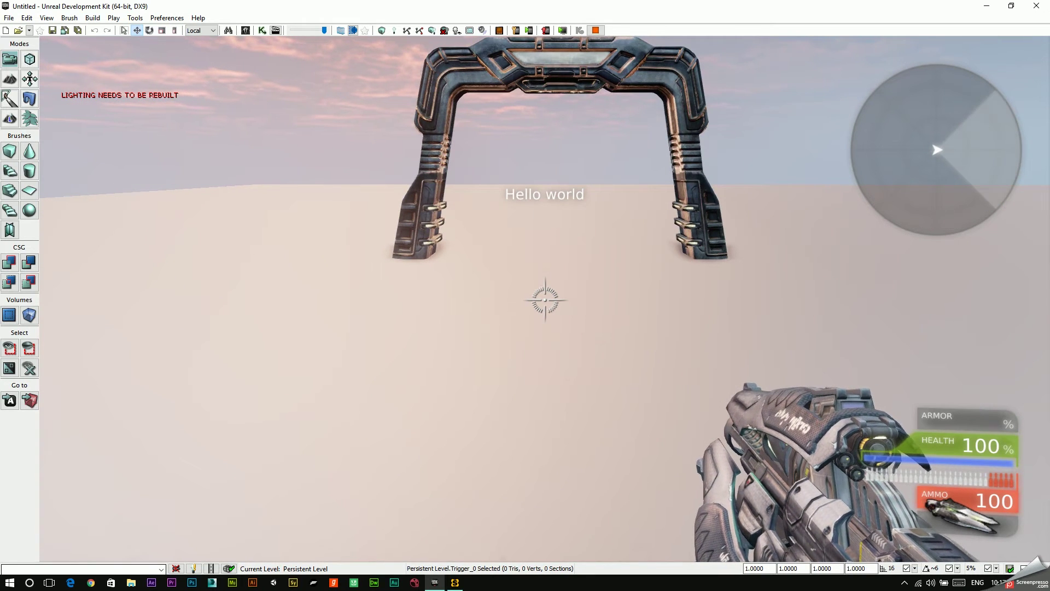
key(s)
key(w)
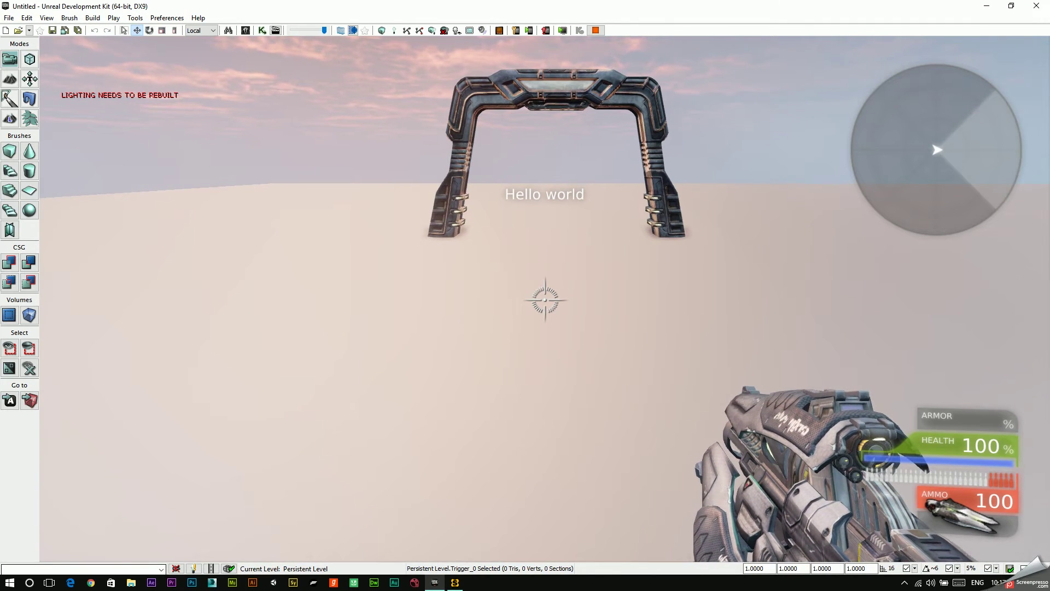
key(Escape)
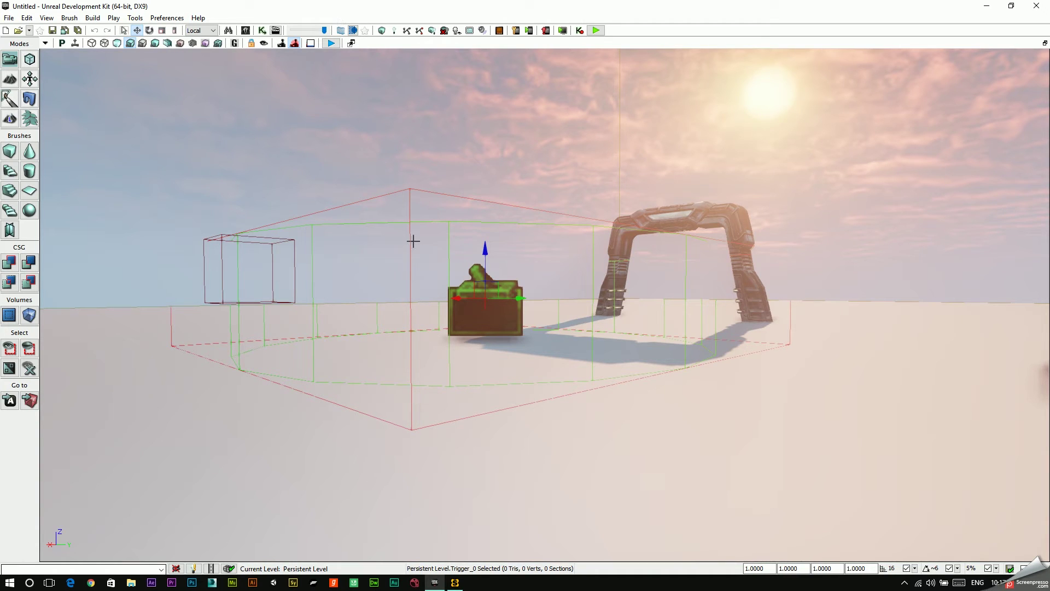
Open Kismet maximized, break all links on Play Announcement's In, and move the action well away from the Touch event.
click(262, 30)
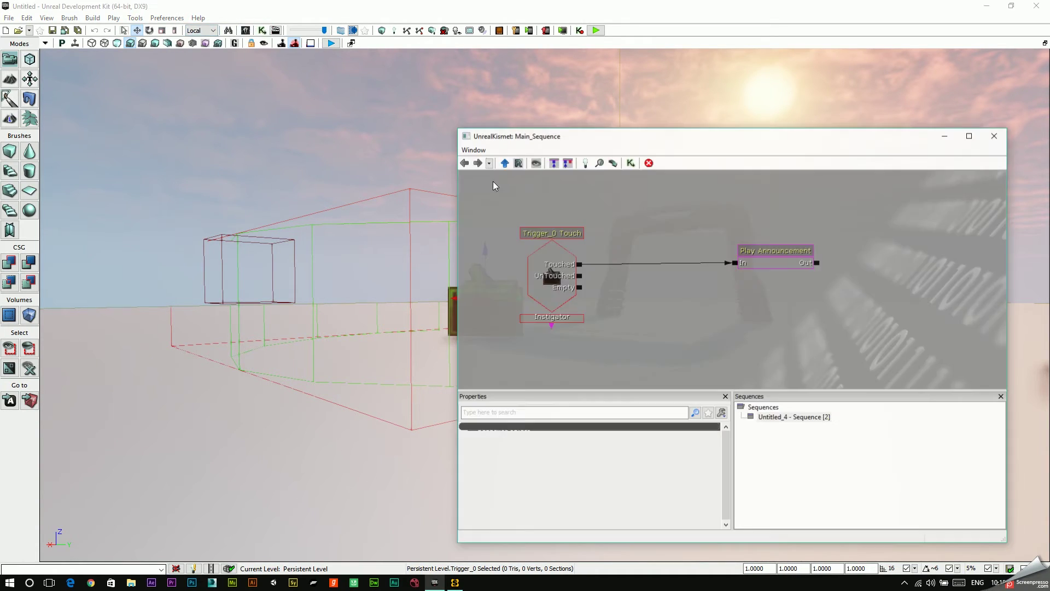
drag(726, 135, 576, 89)
click(819, 88)
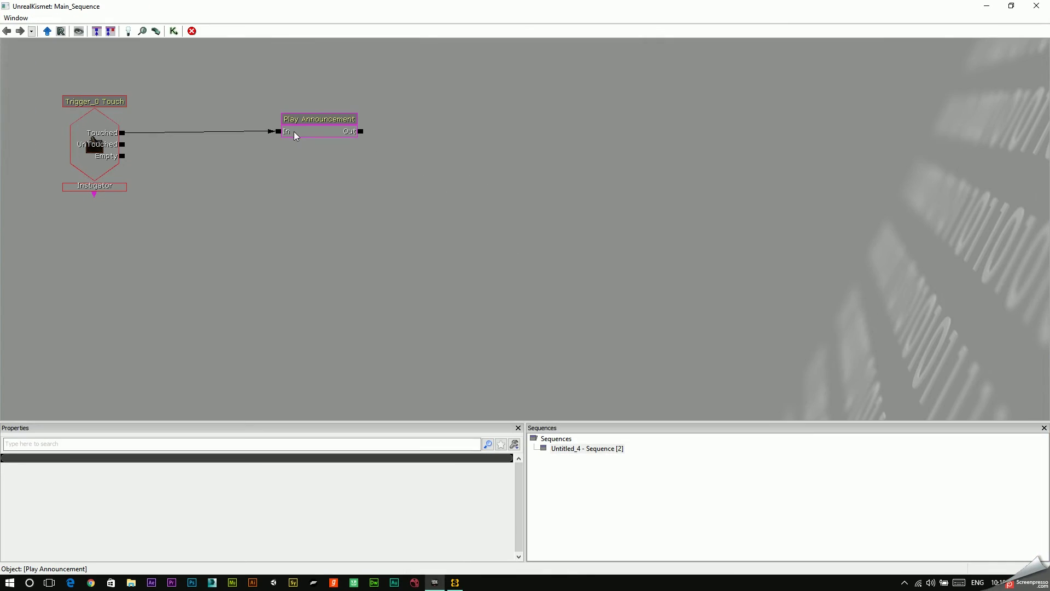
right_click(282, 133)
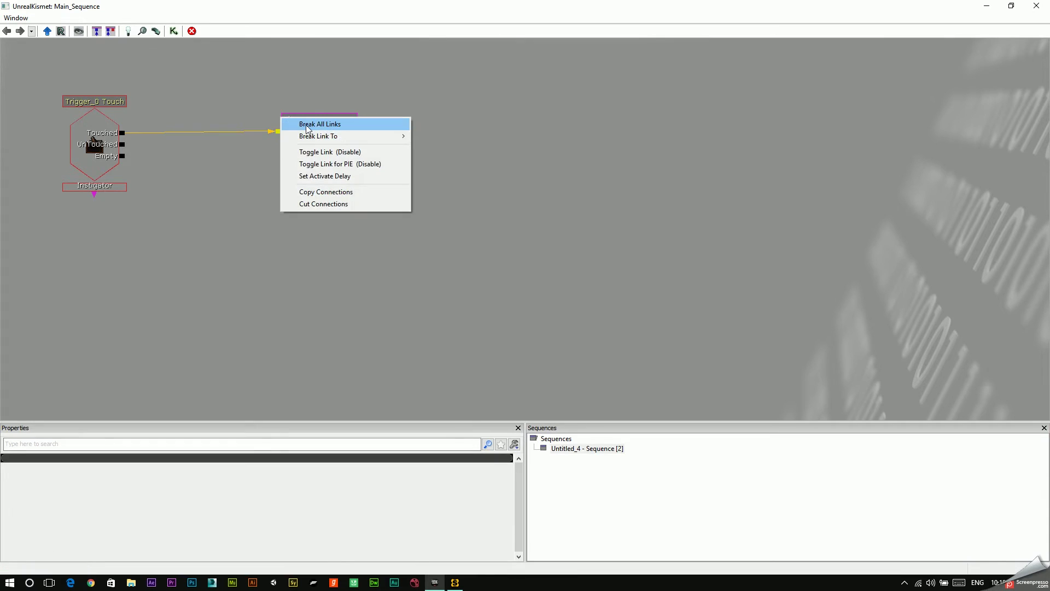
click(307, 123)
click(287, 118)
drag(287, 118, 714, 108)
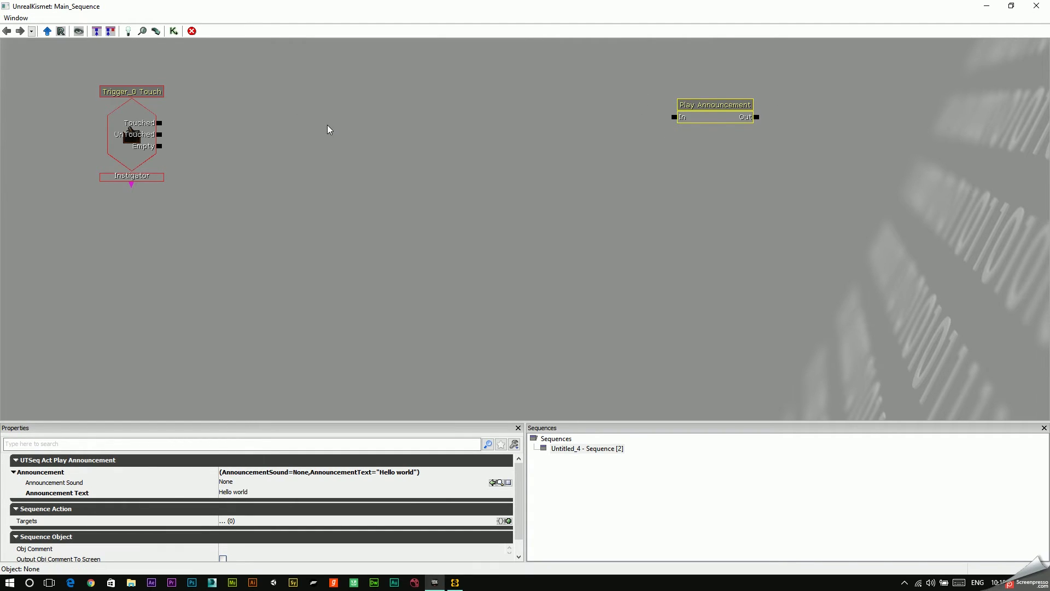
Add a Switch action between the two nodes and connect the trigger's Touched output to its In.
right_click(329, 111)
mouse_move(454, 118)
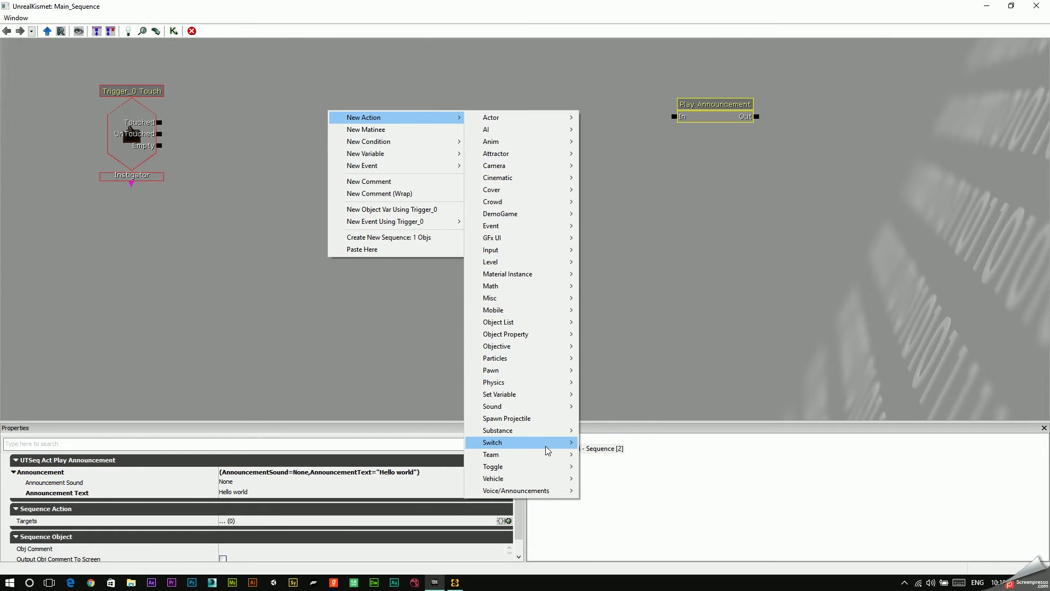
mouse_move(548, 443)
click(605, 454)
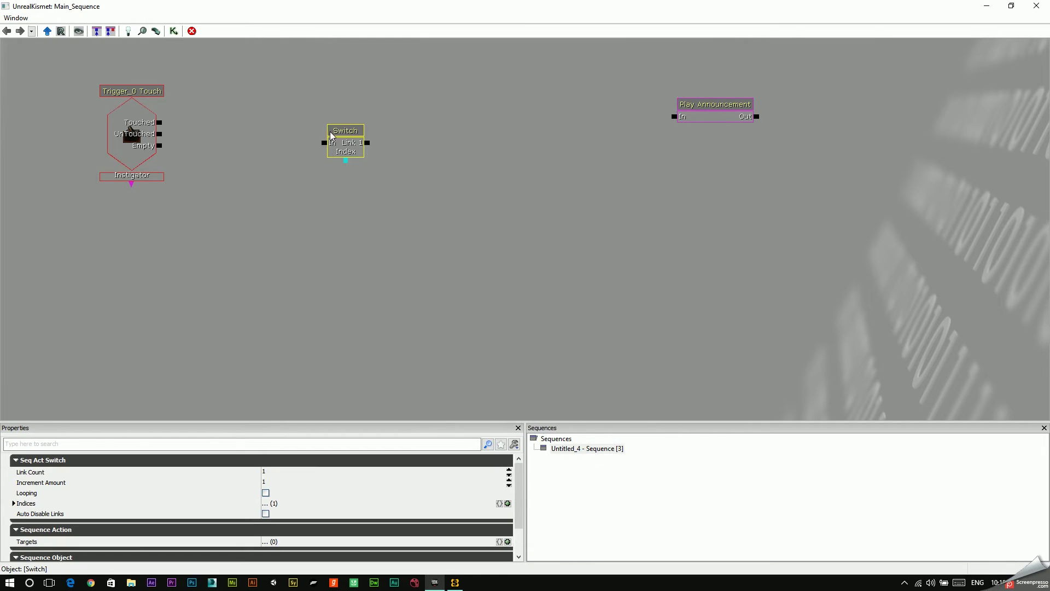
drag(339, 131, 333, 107)
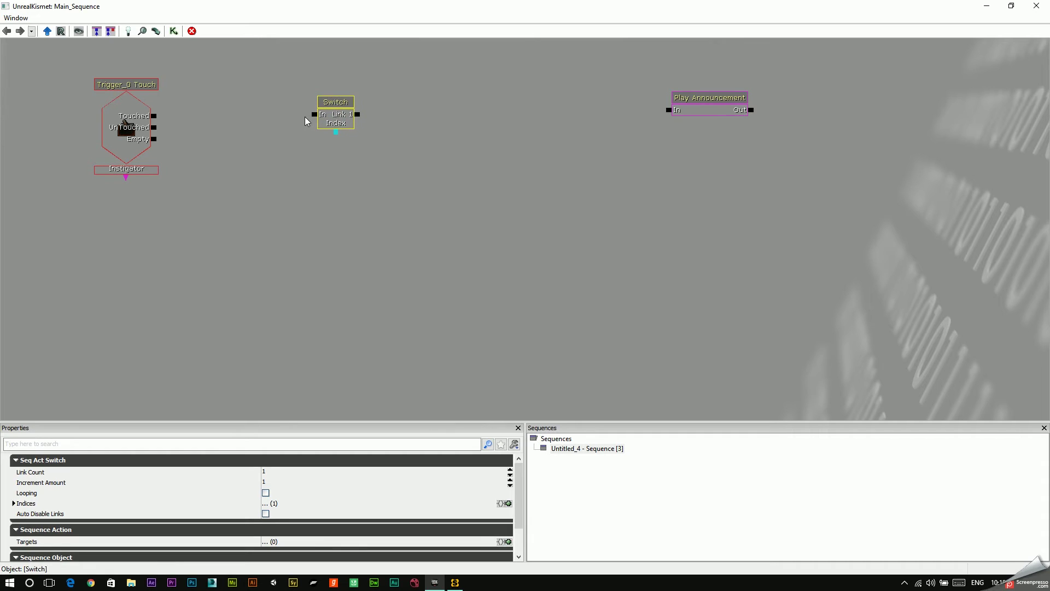
drag(154, 116, 315, 115)
Set the Switch action's Link Count to 3.
click(344, 124)
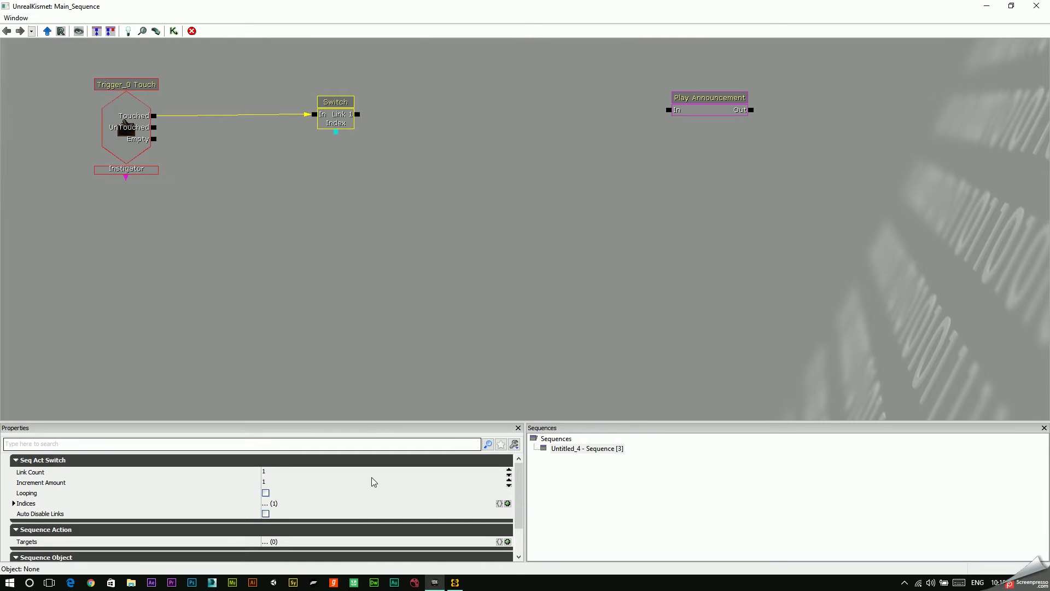
click(41, 463)
click(16, 463)
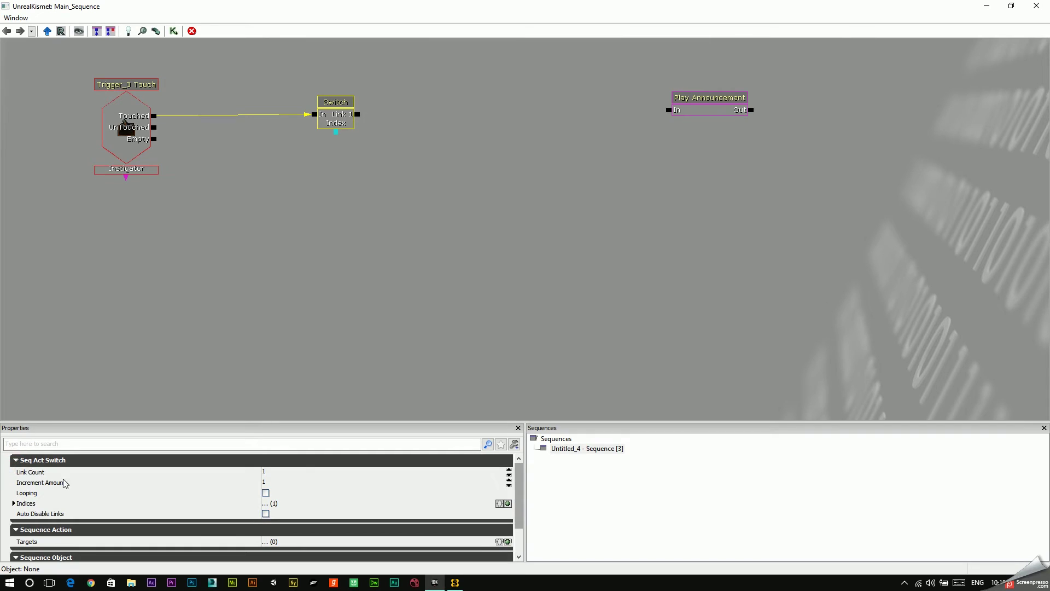
click(279, 474)
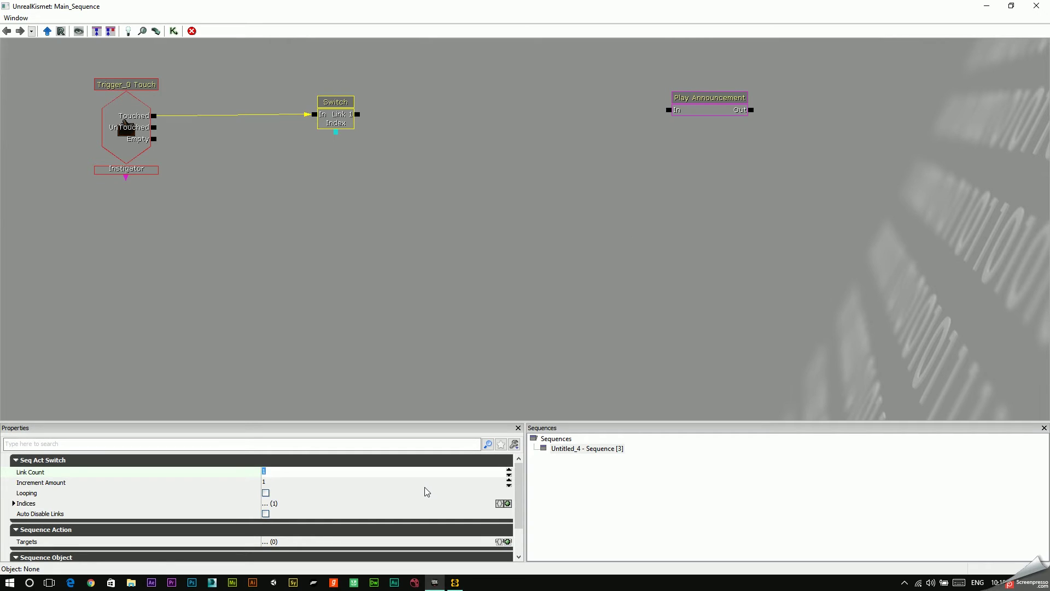
text(3)
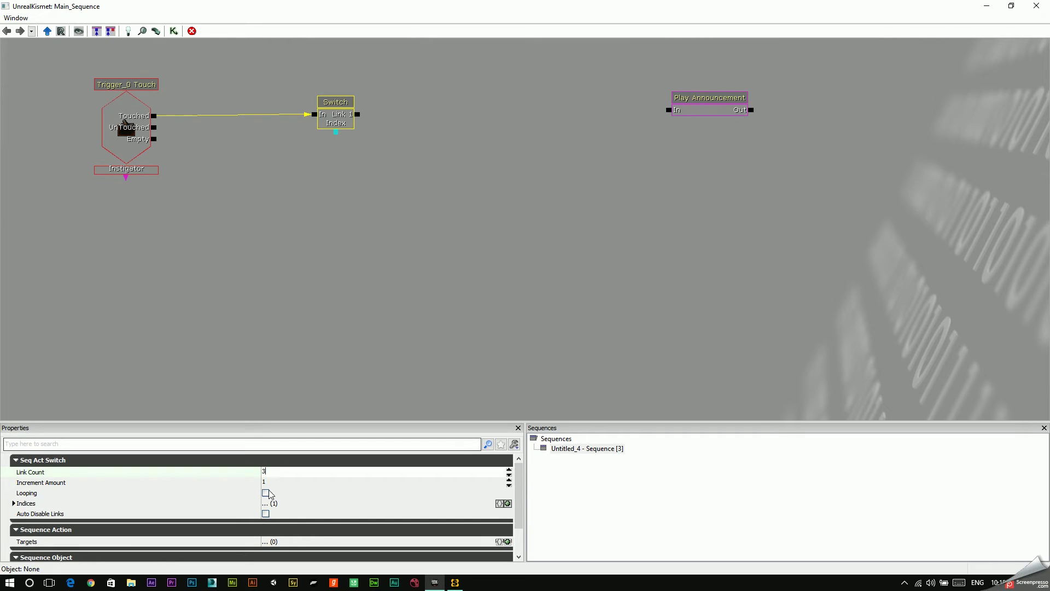
key(Return)
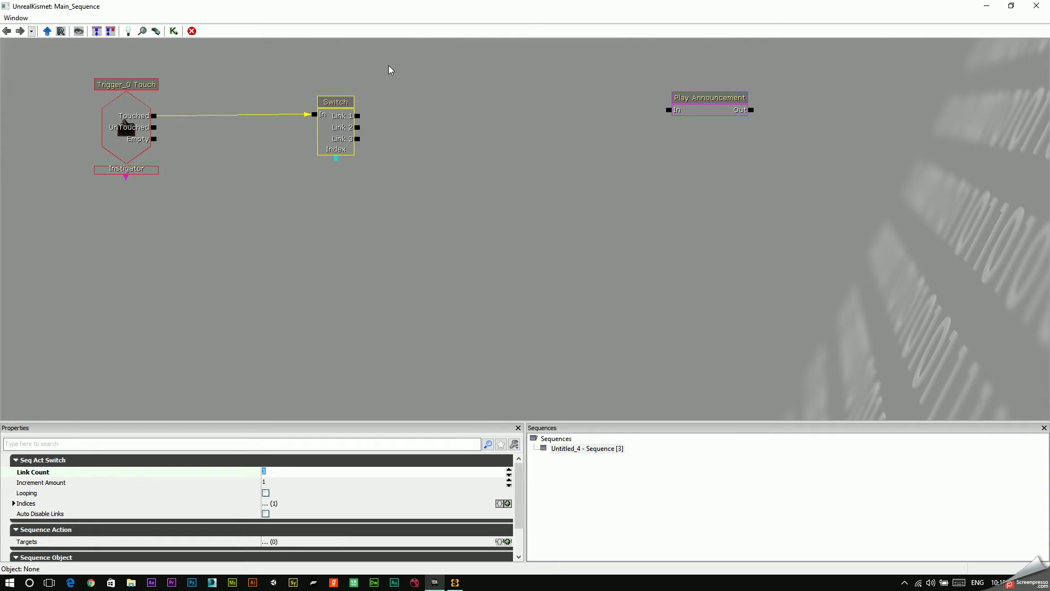
Connect the Switch's Link 1 to Play Announcement's In and add two more Play Announcement actions to the sequence.
drag(358, 116, 668, 109)
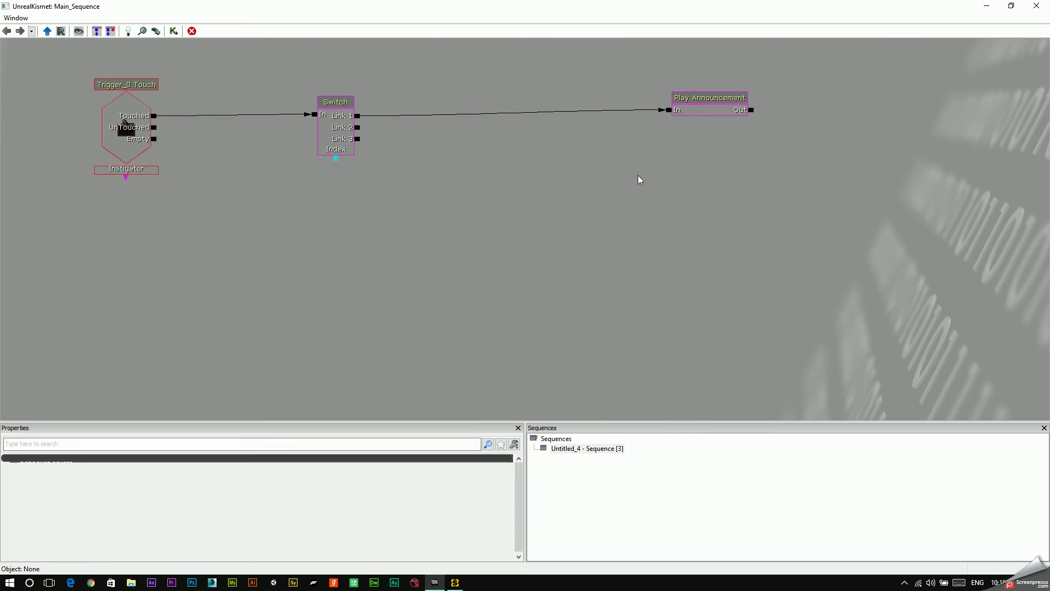
right_click(507, 192)
mouse_move(535, 185)
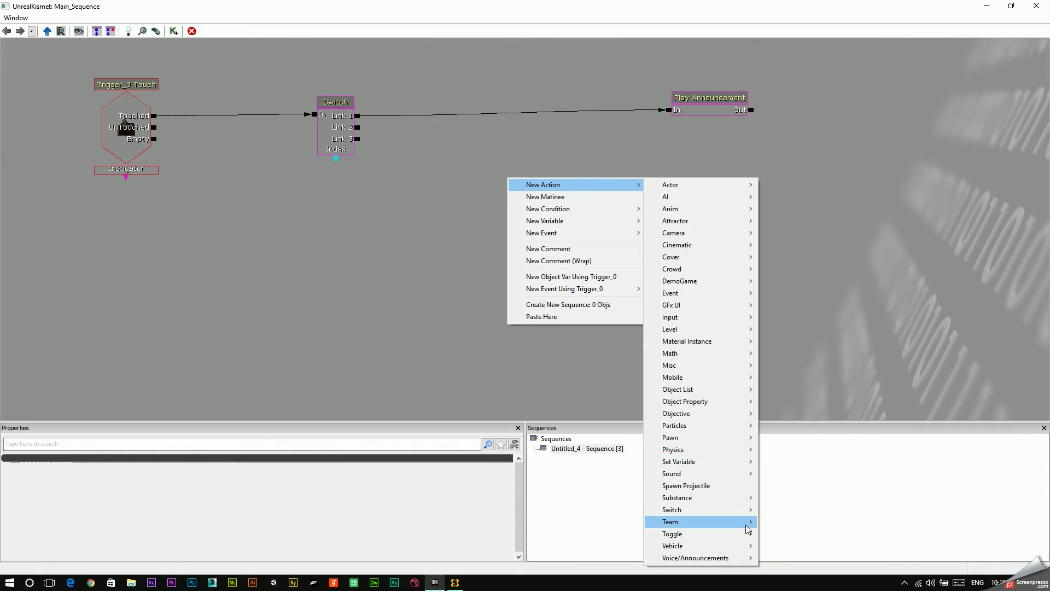
mouse_move(747, 558)
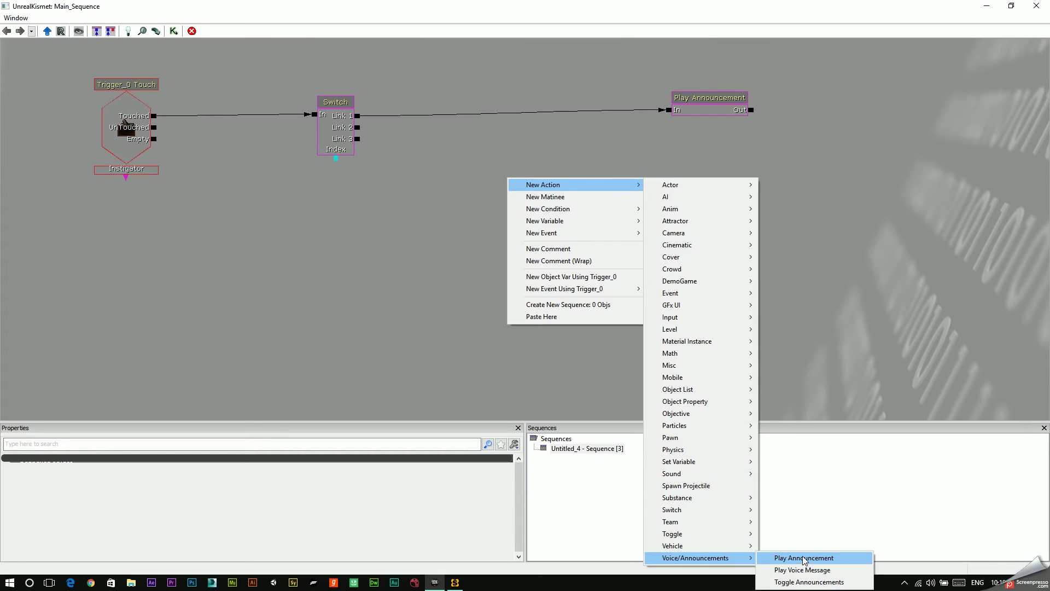
click(793, 559)
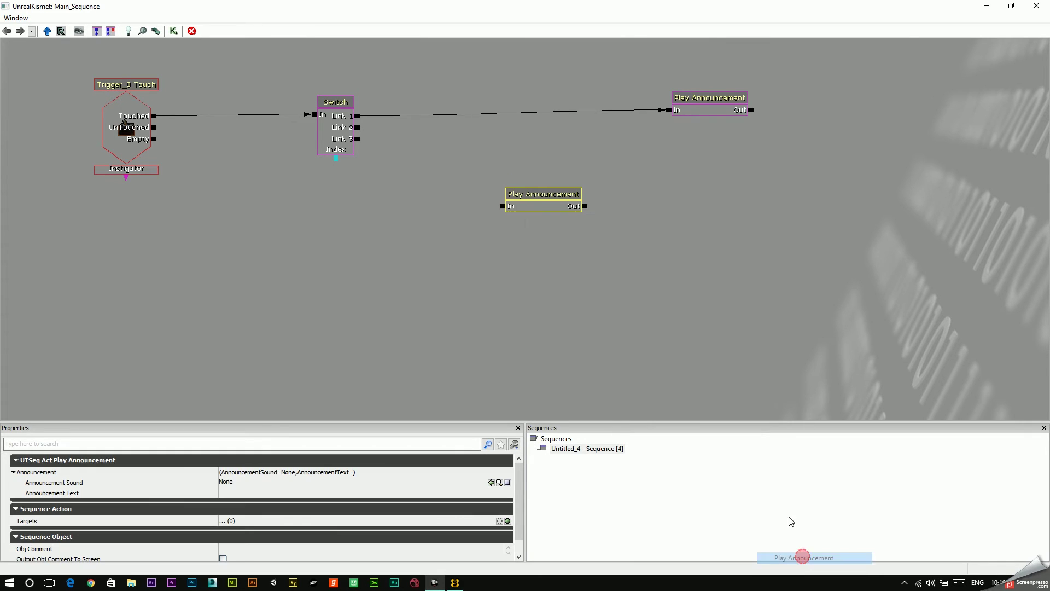
right_click(688, 212)
mouse_move(766, 217)
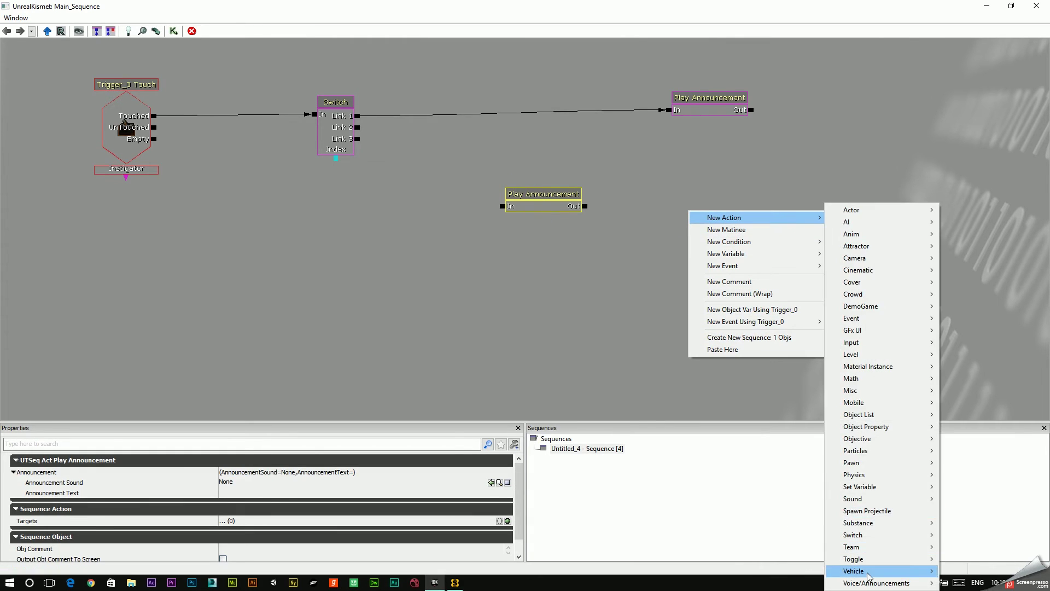
mouse_move(876, 583)
click(802, 559)
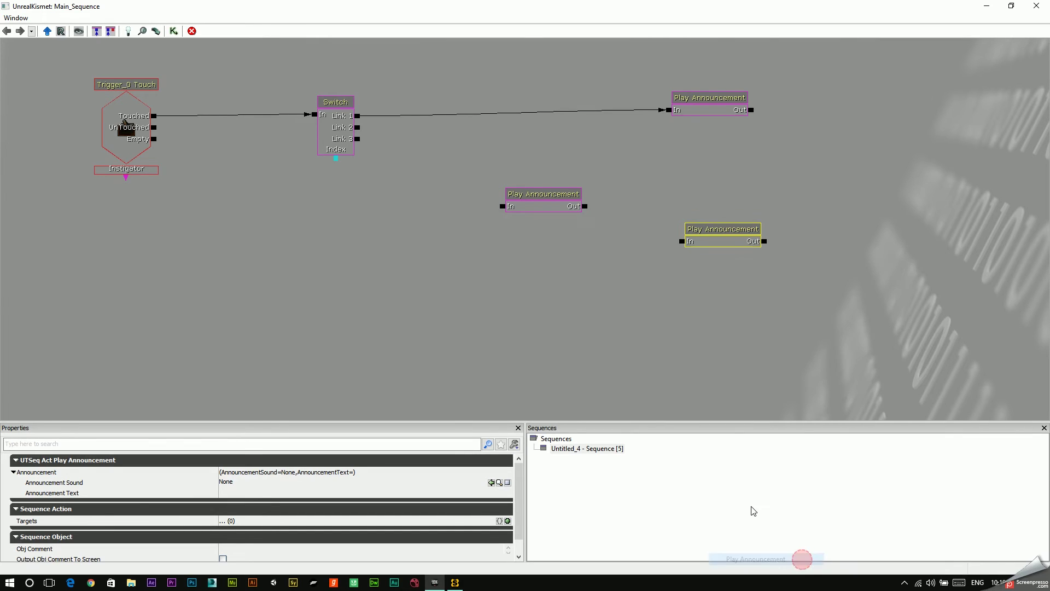
Stack the two new Play Announcement actions below the first one and connect Link 2 and Link 3 to their In inputs.
ctrl+drag(528, 193, 697, 199)
click(528, 197)
click(706, 249)
drag(357, 128, 668, 145)
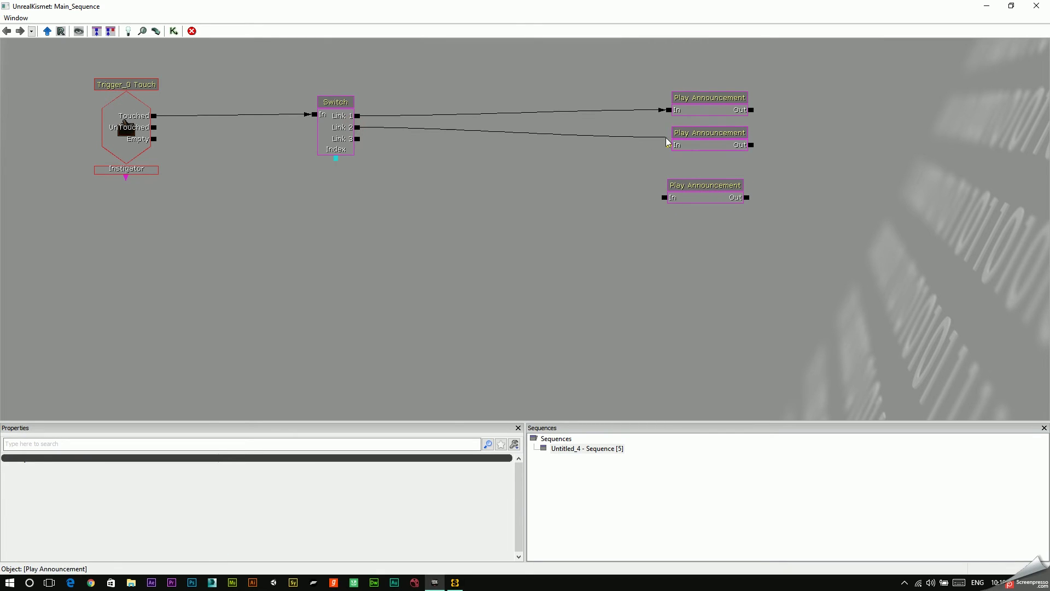
drag(362, 142, 665, 198)
Set the Announcement Text to Hello on the middle Play Announcement and World on the lowest one, and close Kismet.
click(711, 147)
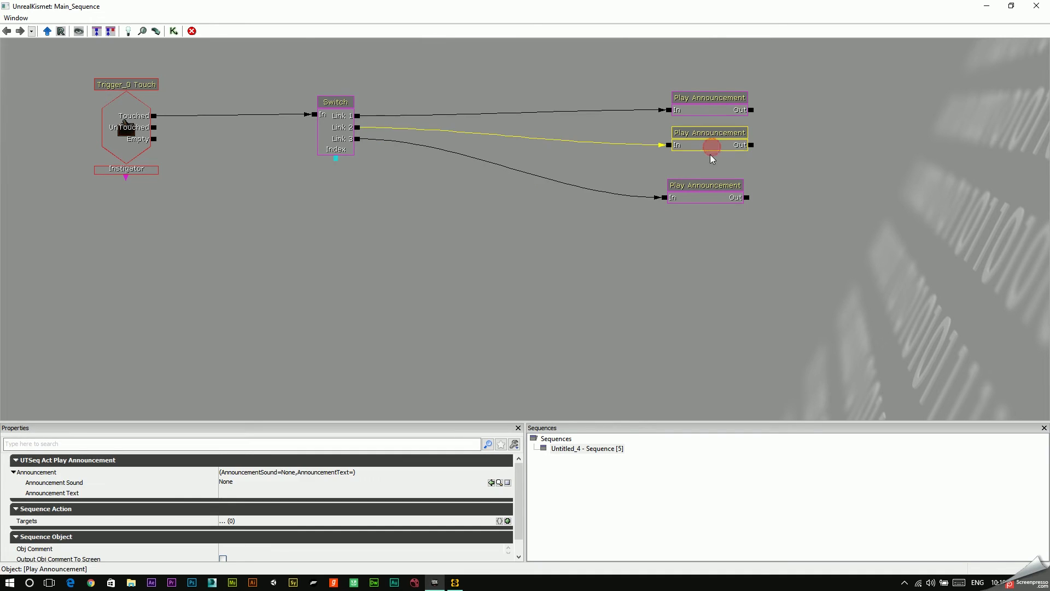
click(232, 486)
click(237, 493)
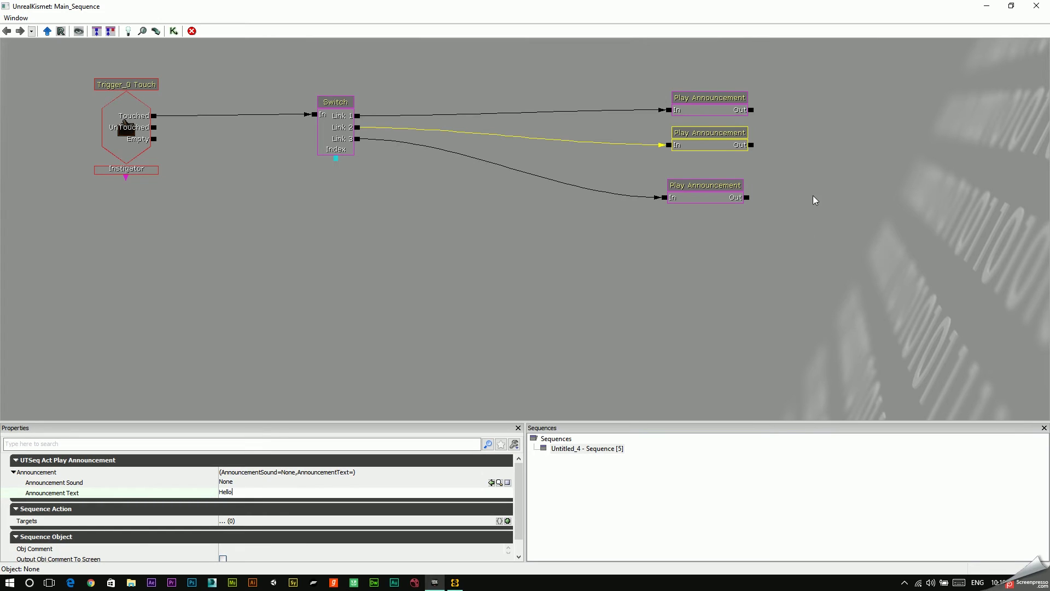
click(729, 201)
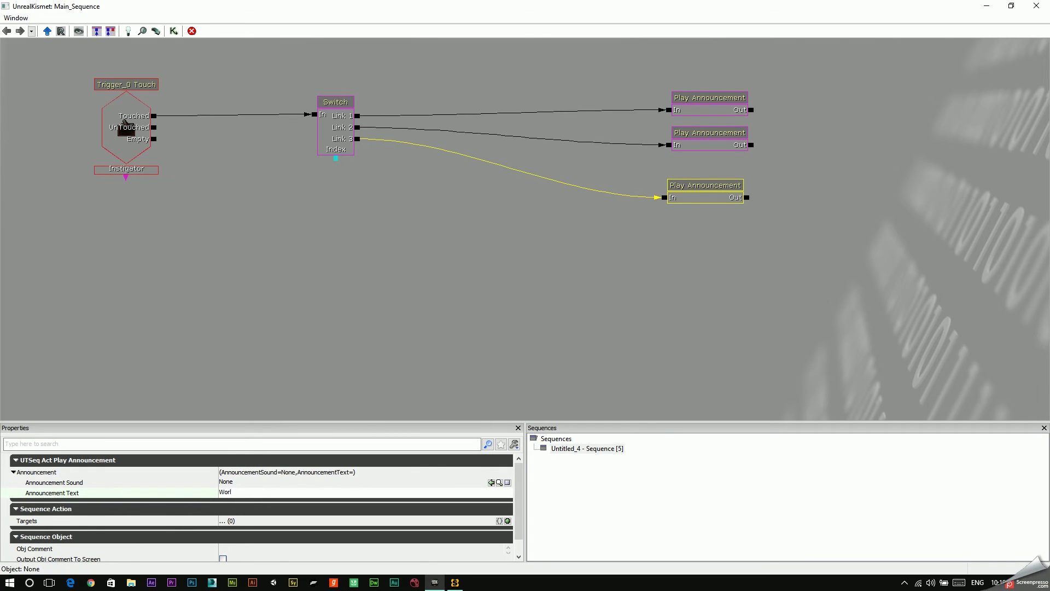
click(575, 327)
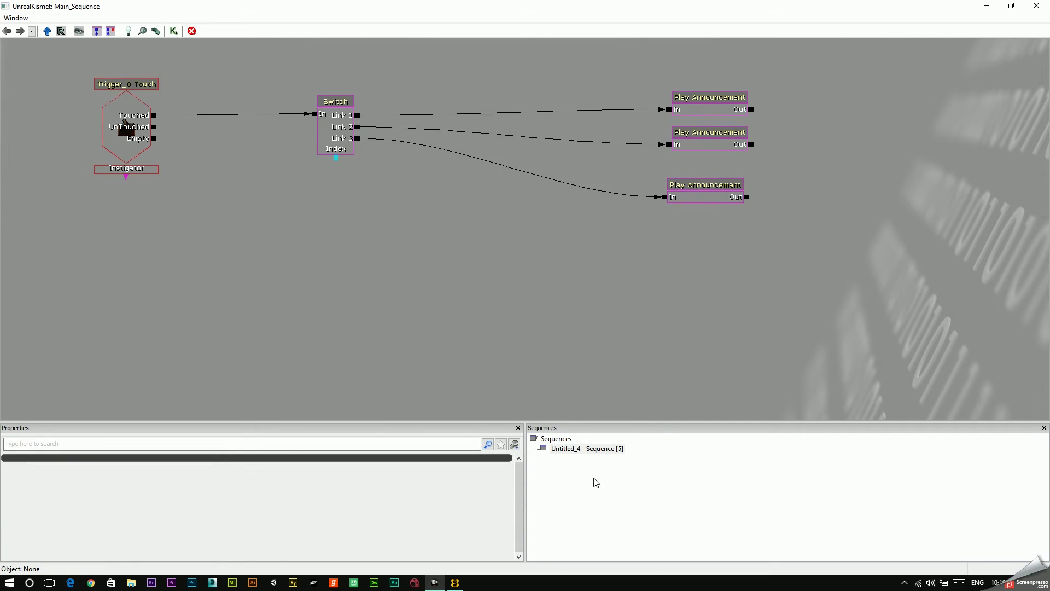
click(1037, 6)
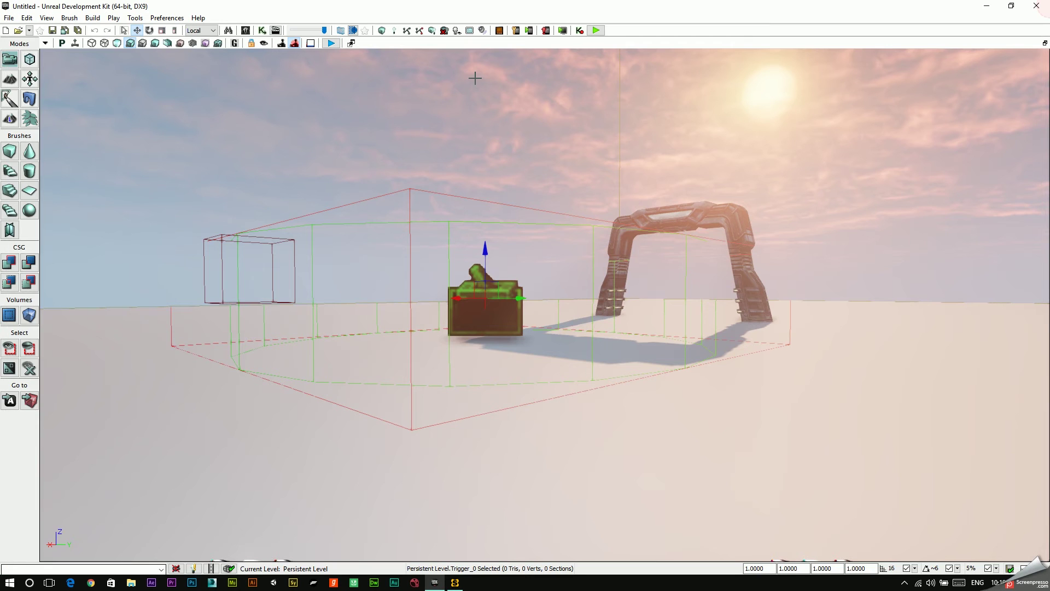
Play the level in the preview window, walk in and out of the trigger area four times to check each announcement, and stop playing.
click(596, 30)
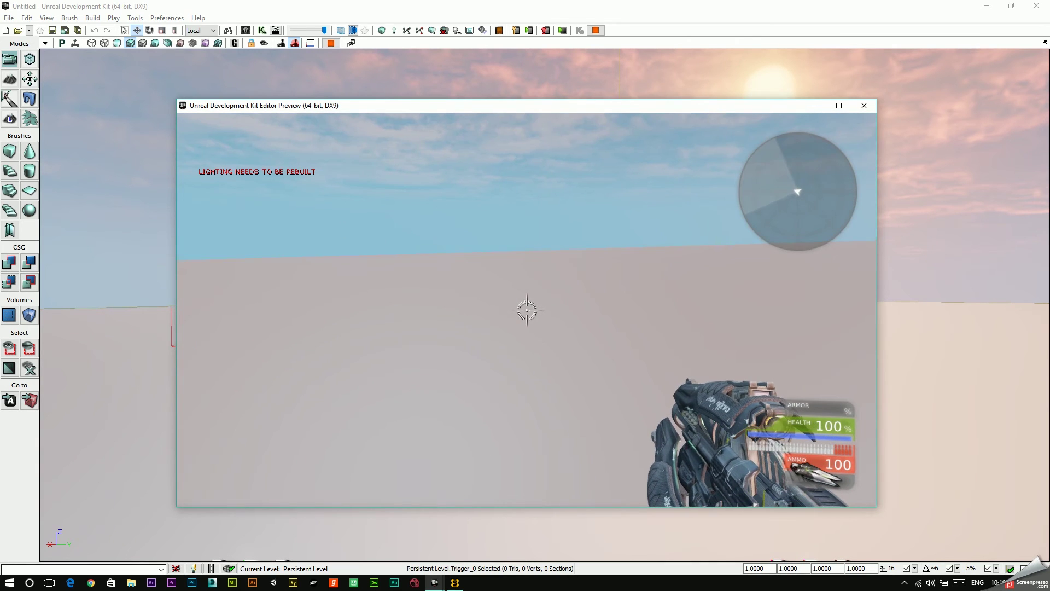
key(w)
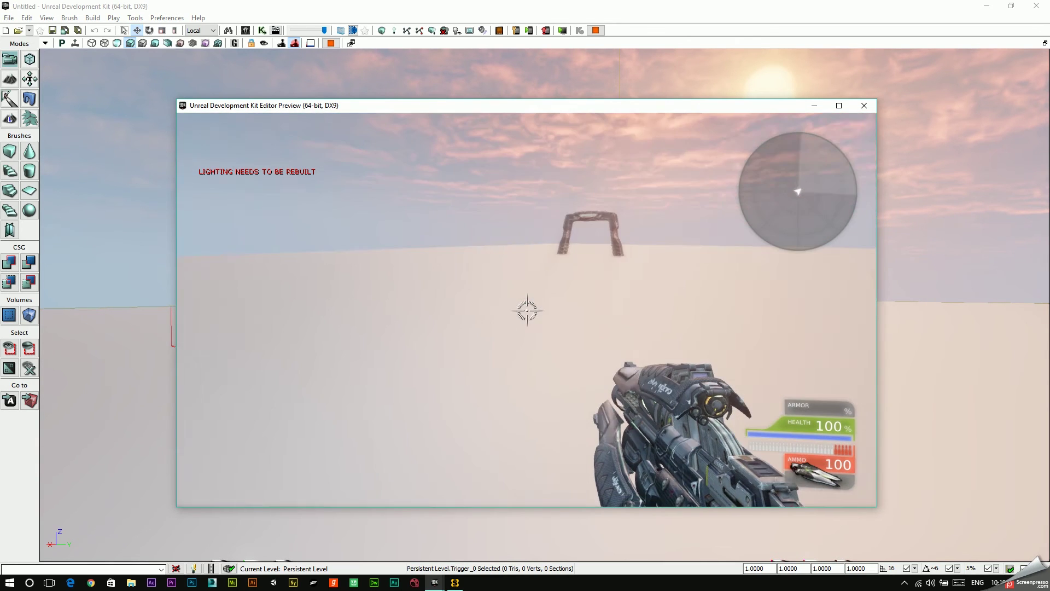
key(s)
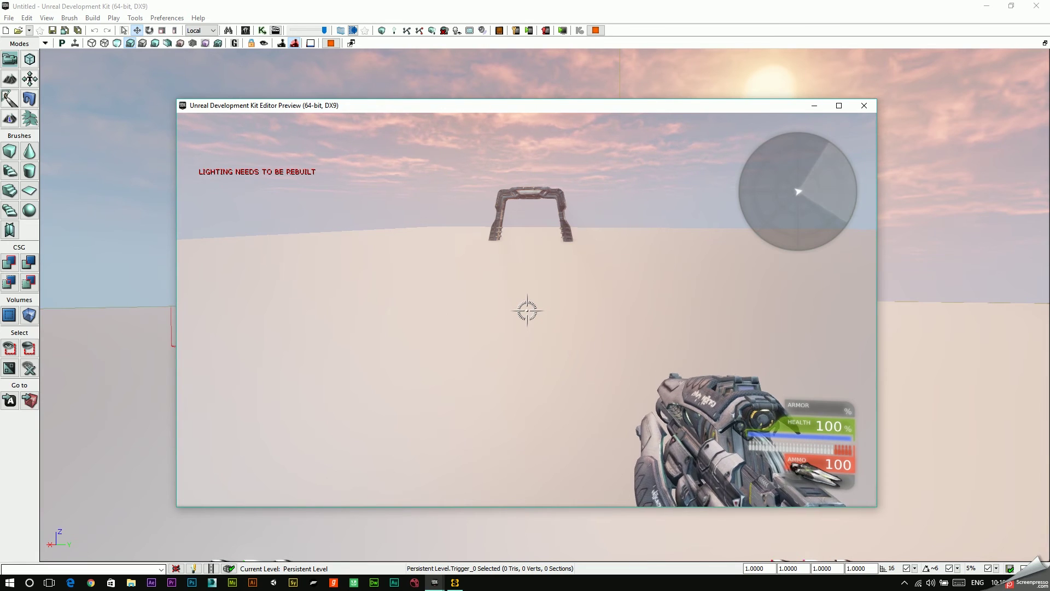
key(w)
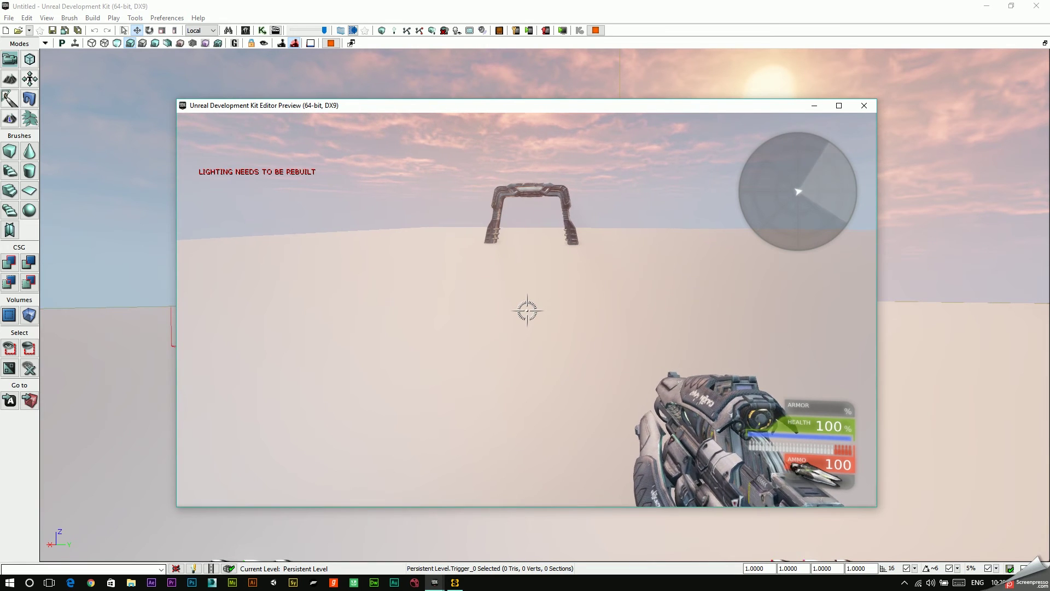
key(w)
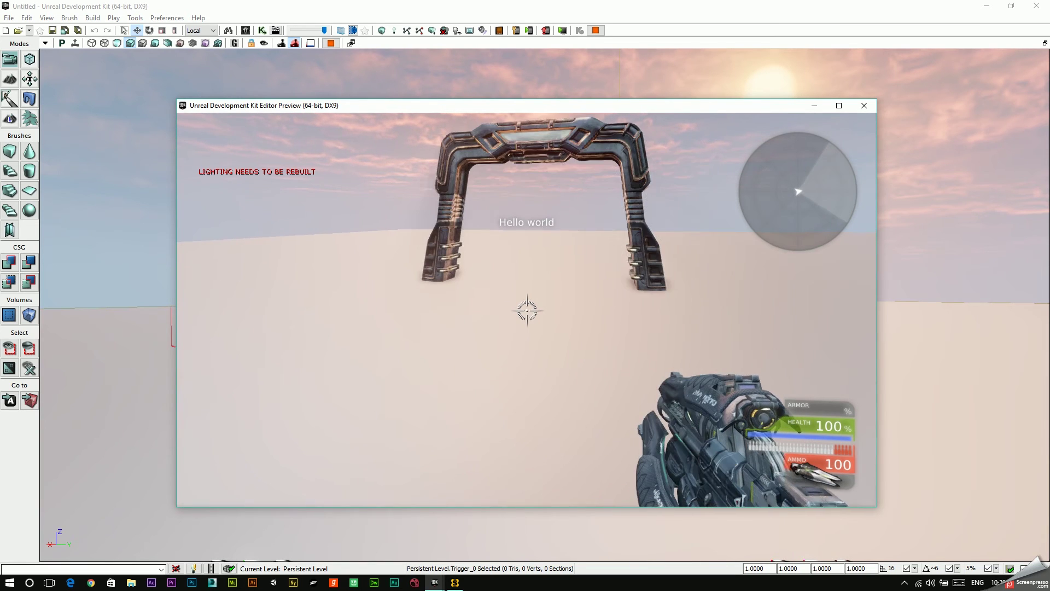
key(s)
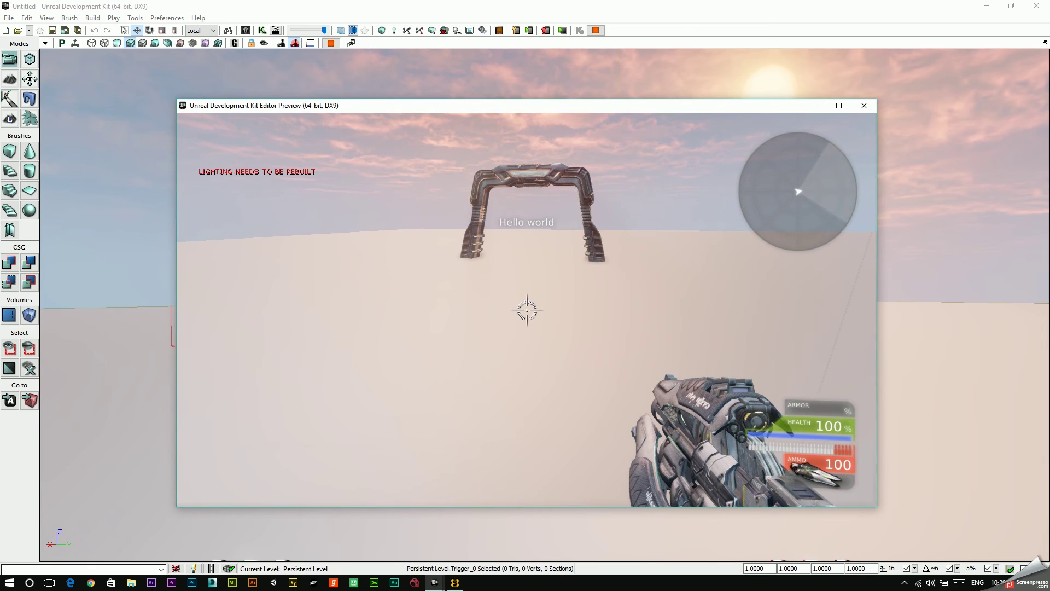
key(w)
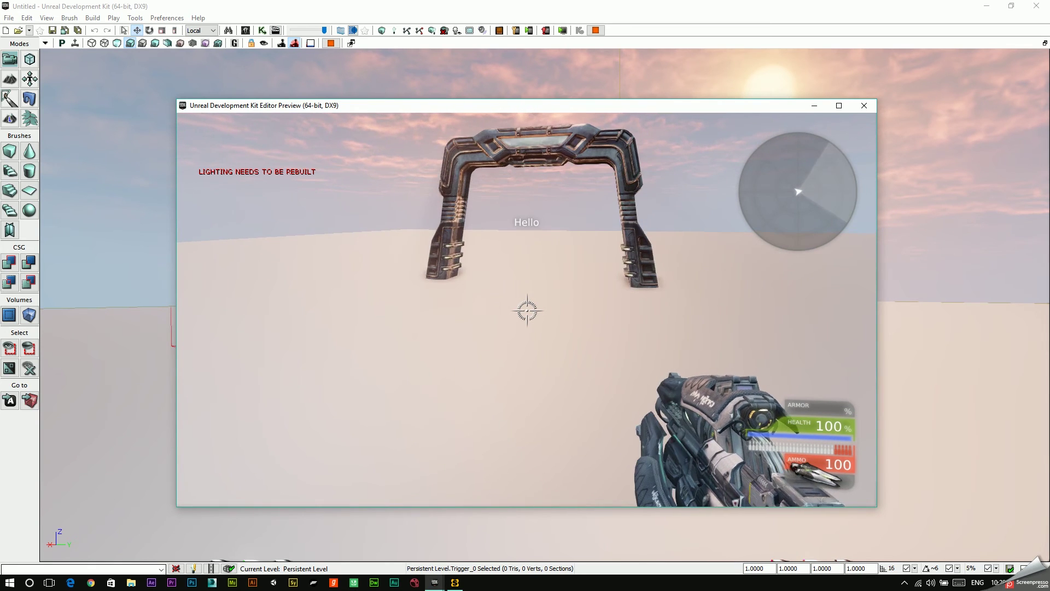
key(s)
key(s)
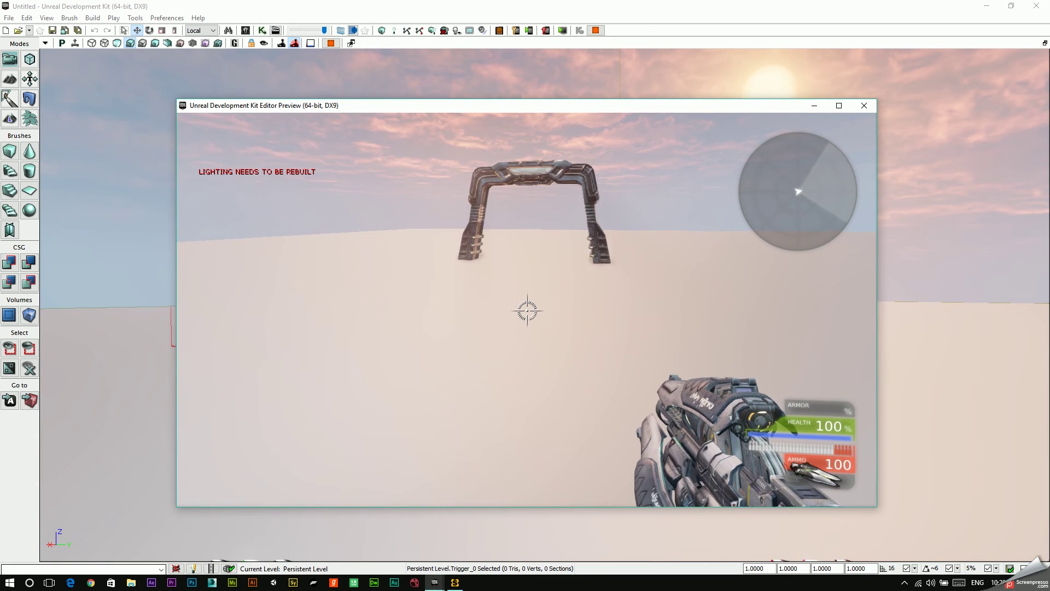
key(w)
key(s)
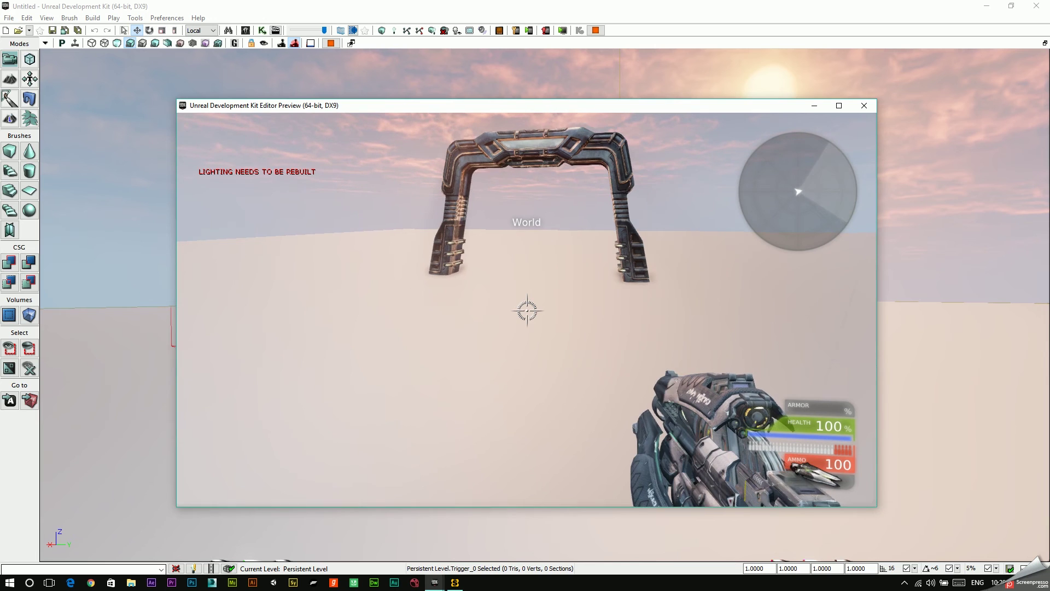
key(w)
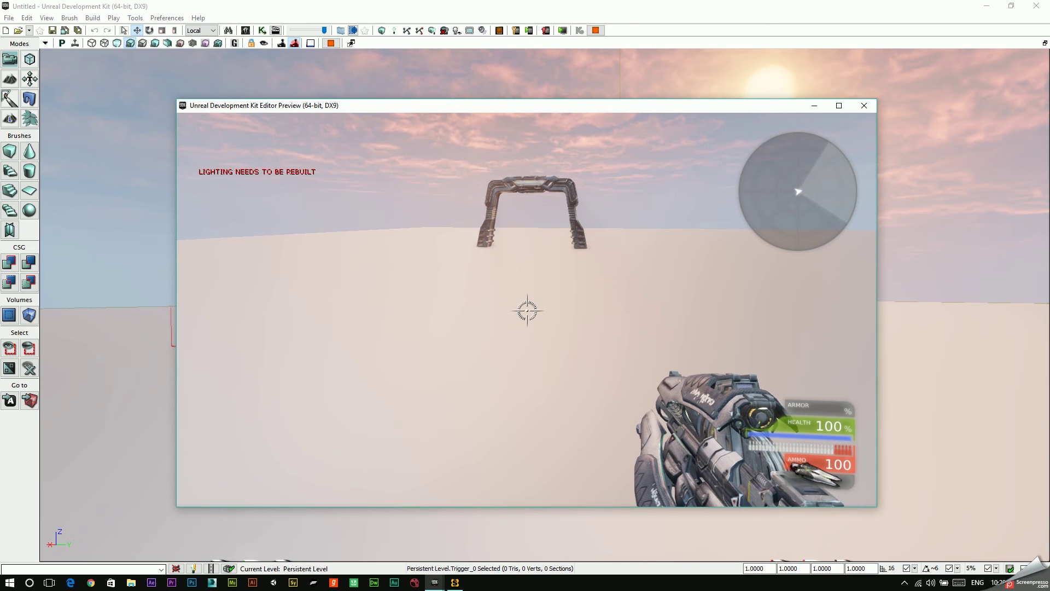
key(w)
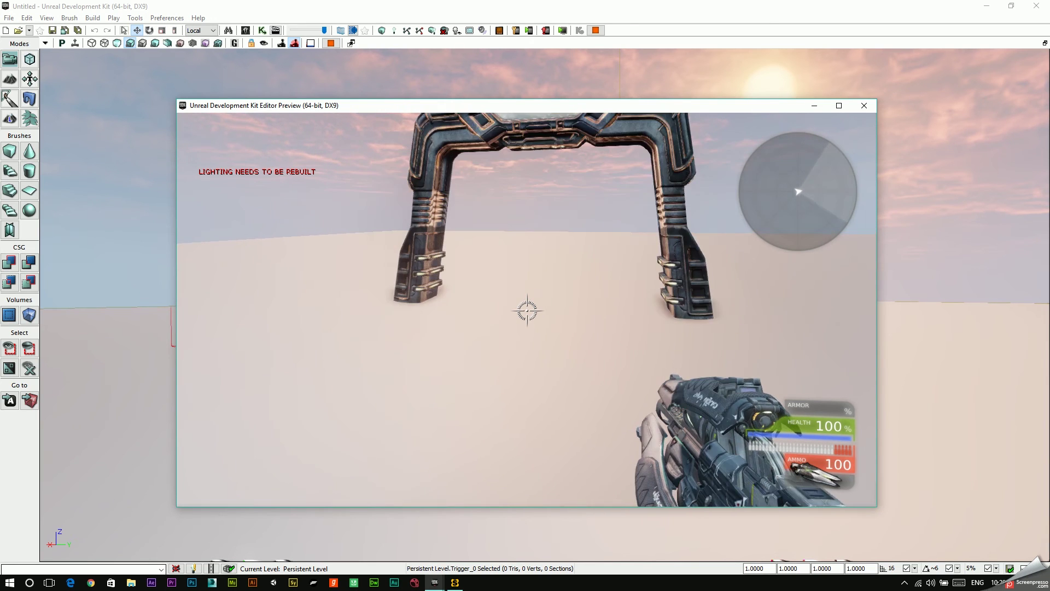
key(s)
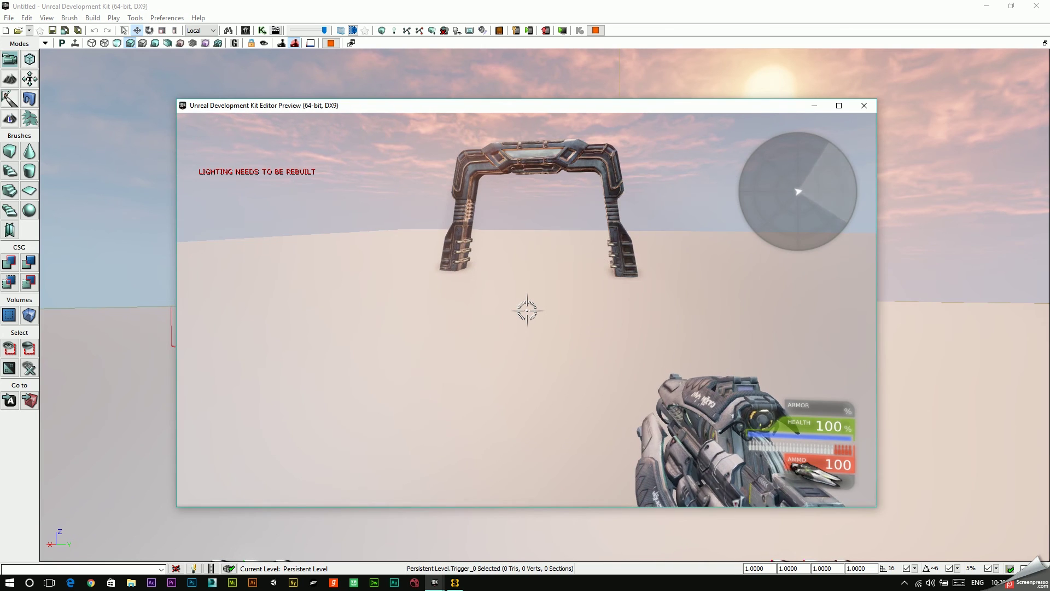
key(Escape)
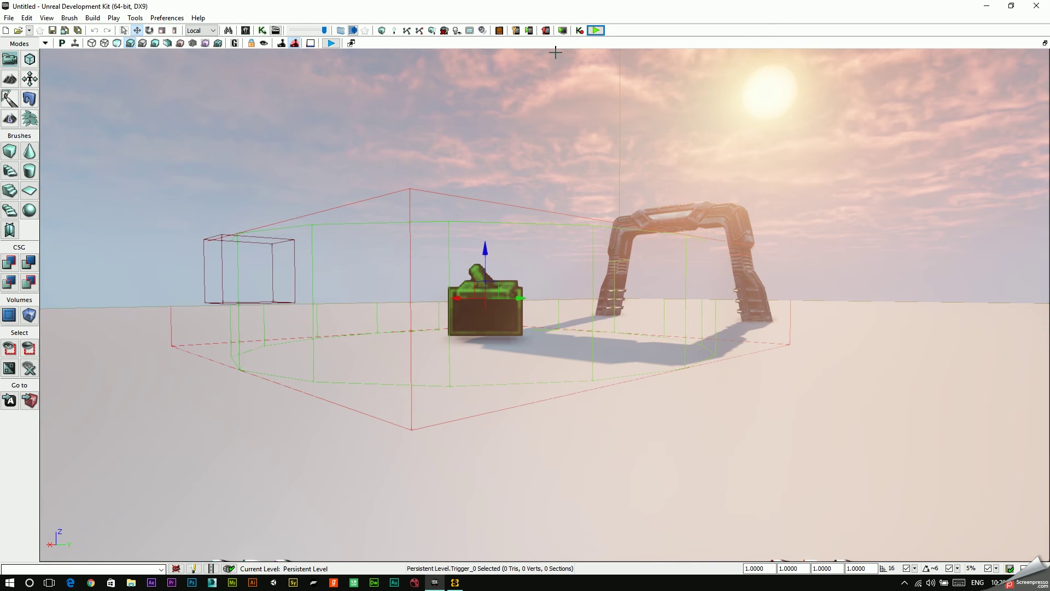
Reopen Kismet, enable Looping on the Switch action, and close Kismet.
click(262, 30)
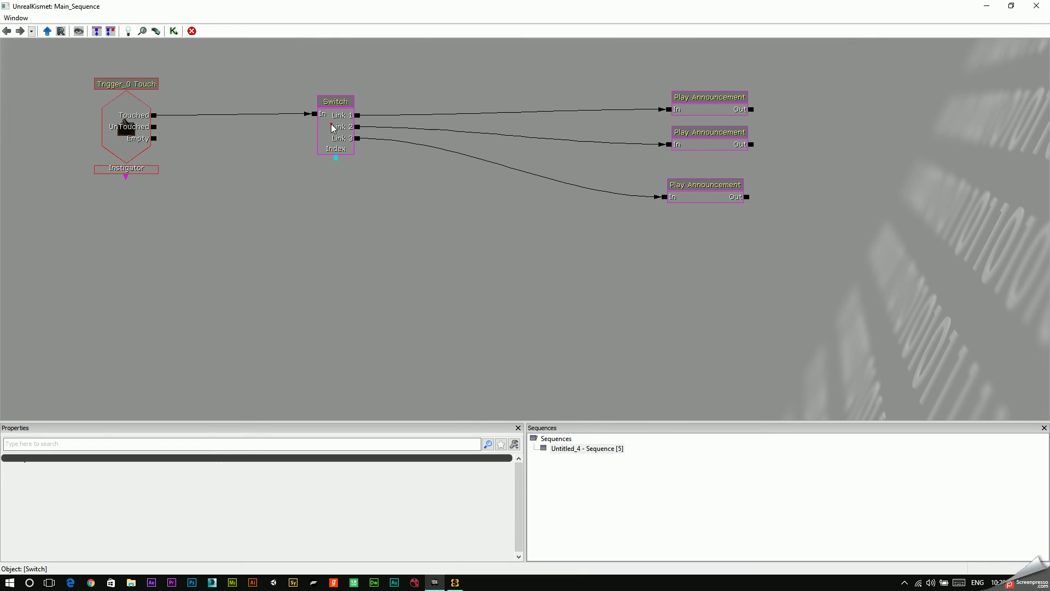
click(334, 128)
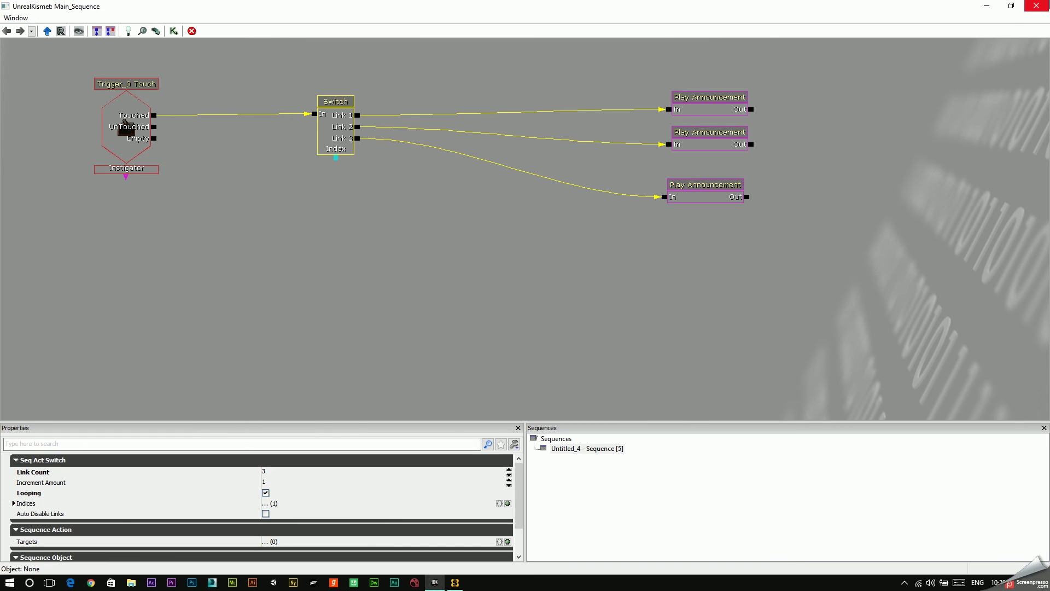
click(1037, 6)
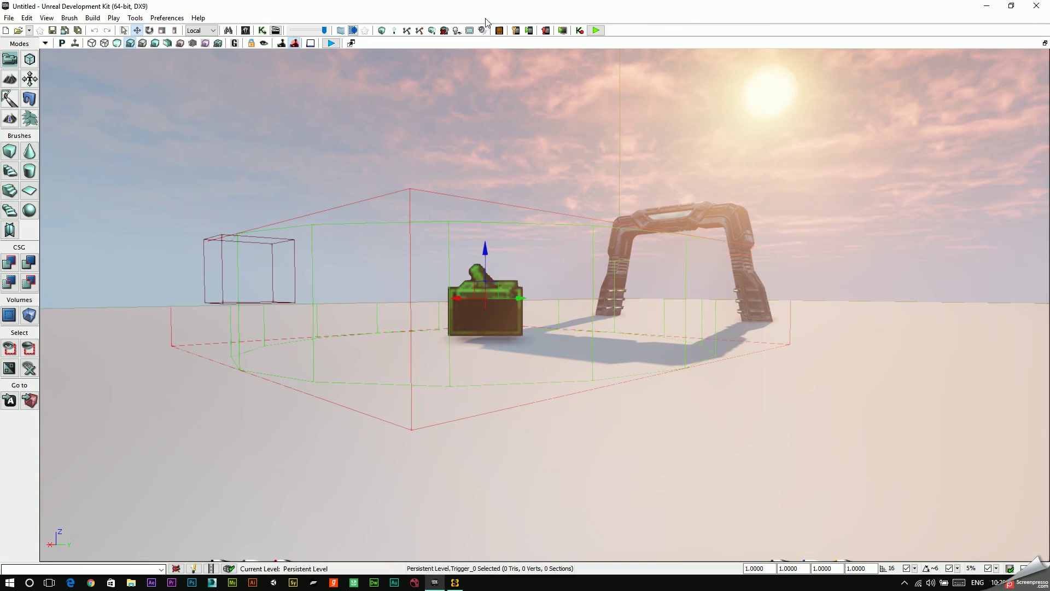
Play the level again, enter and leave the trigger area repeatedly to check that the announcements loop, and stop playing.
click(598, 32)
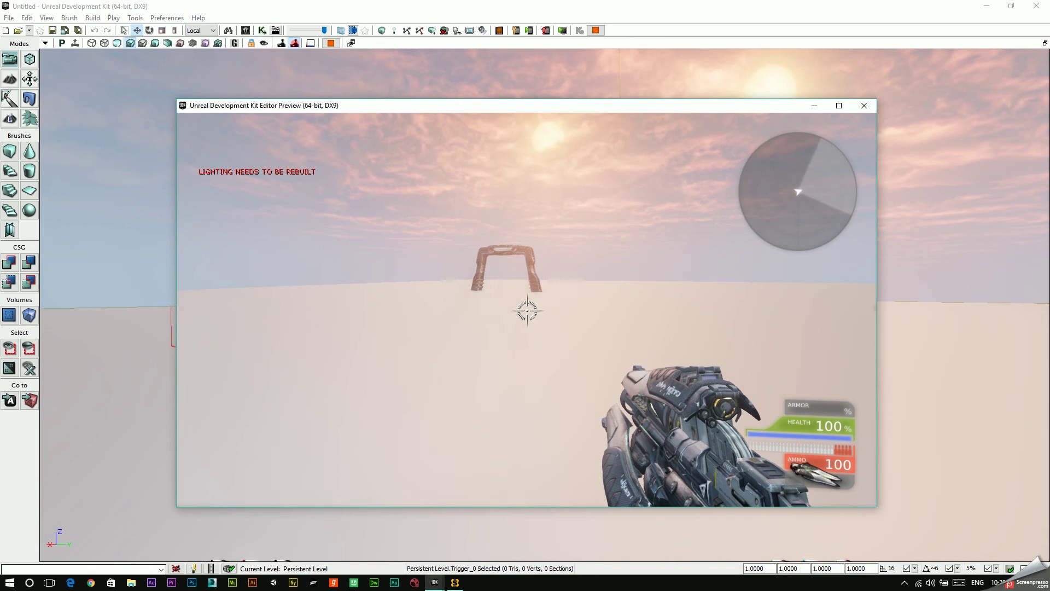
key(w)
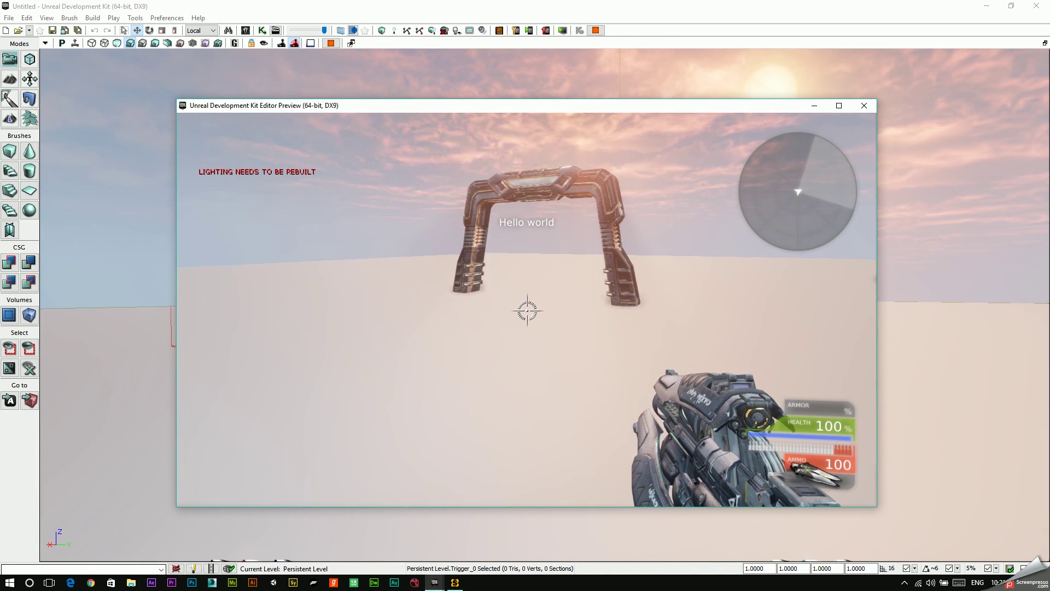
key(s)
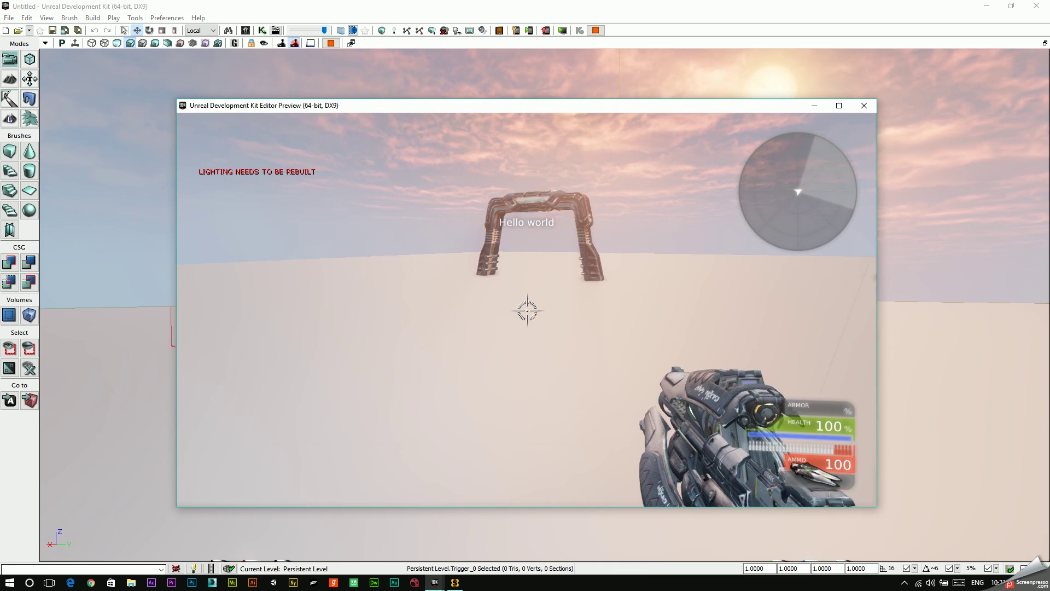
key(w)
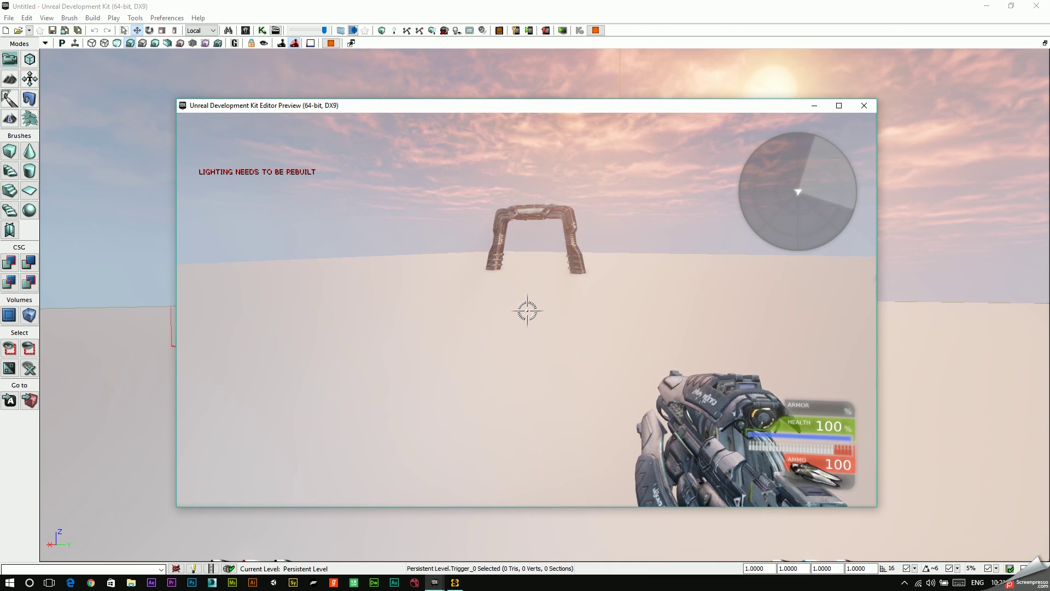
key(w)
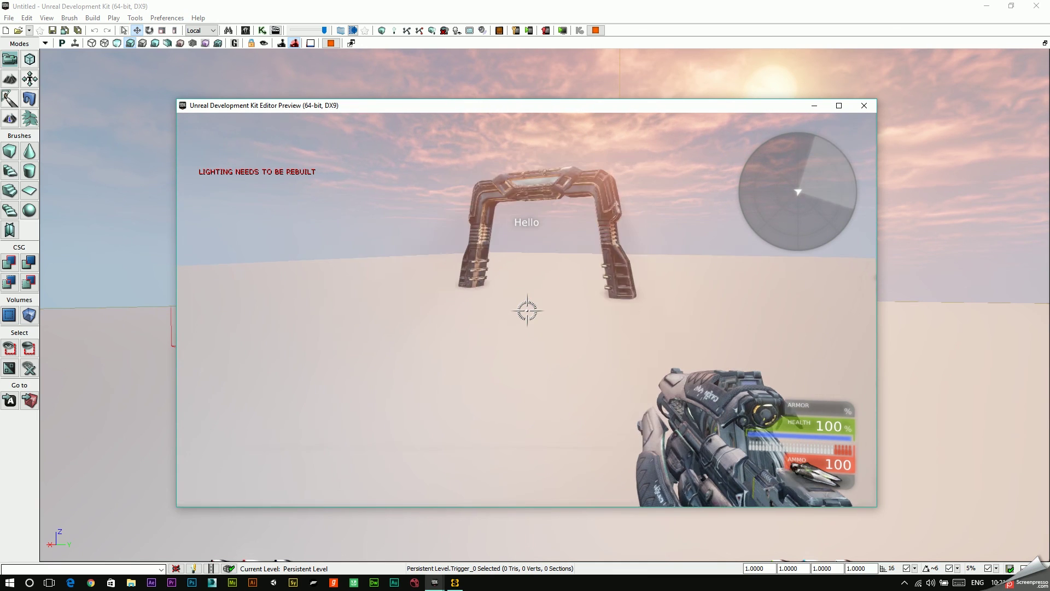
key(s)
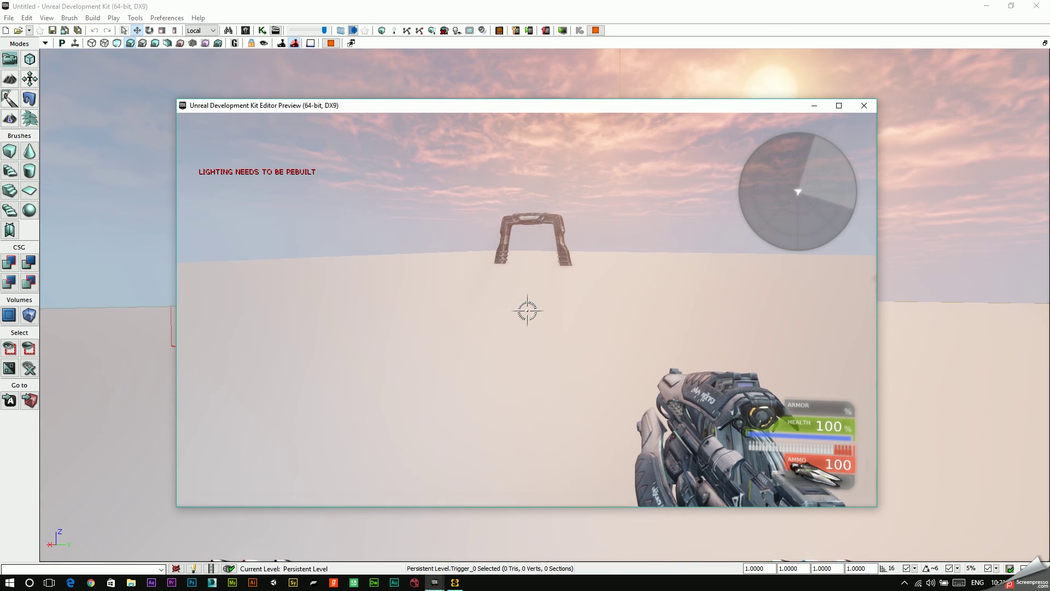
key(w)
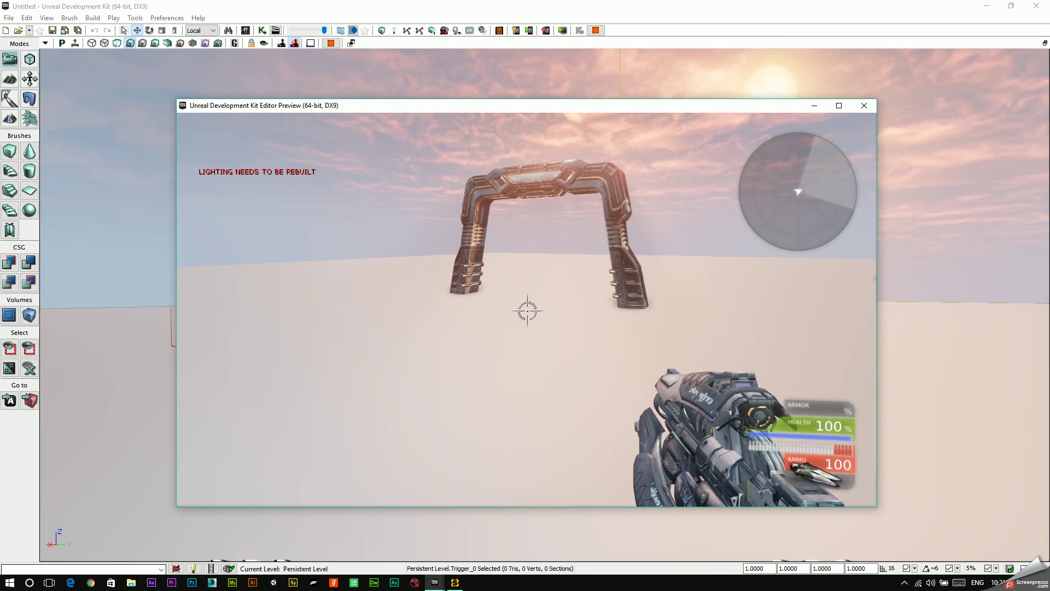
key(s)
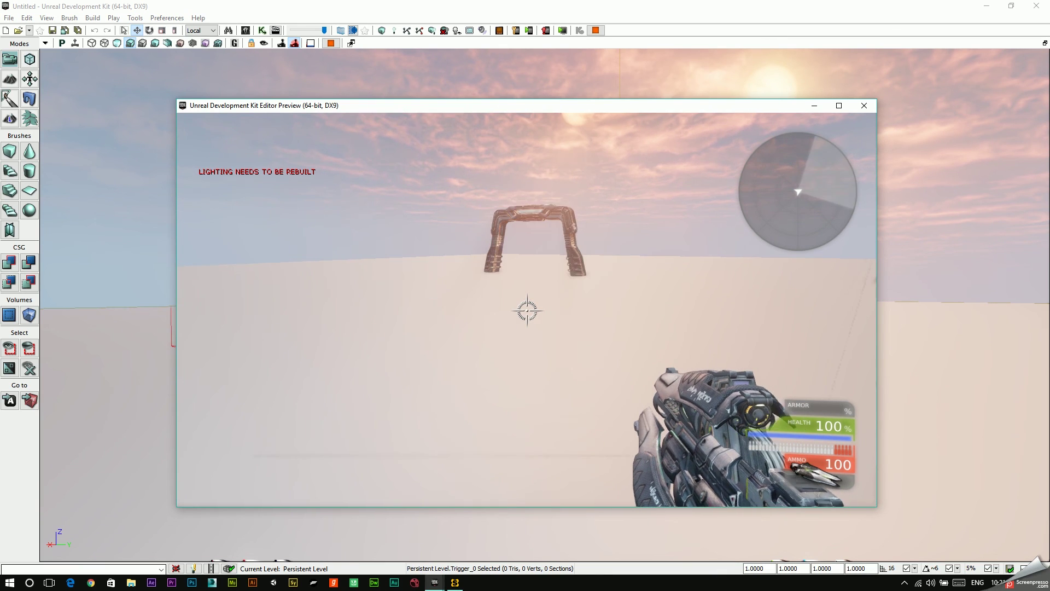
key(w)
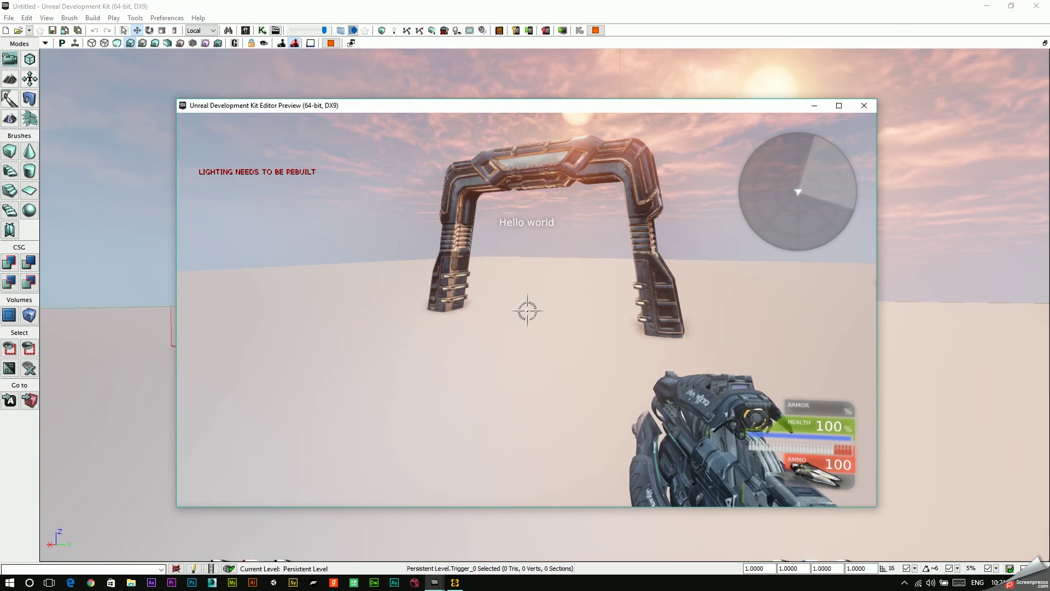
key(s)
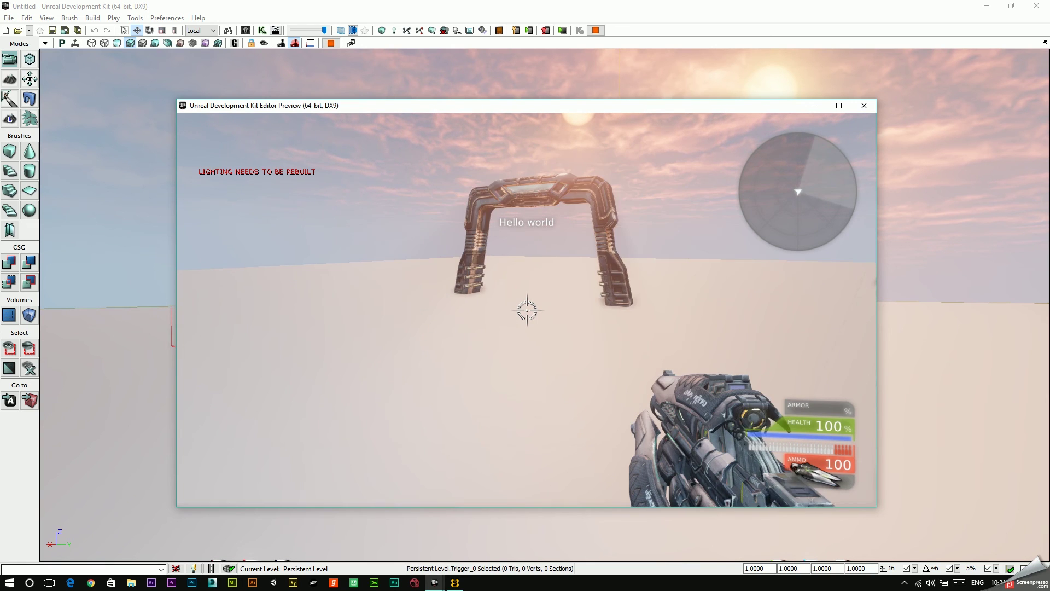
key(w)
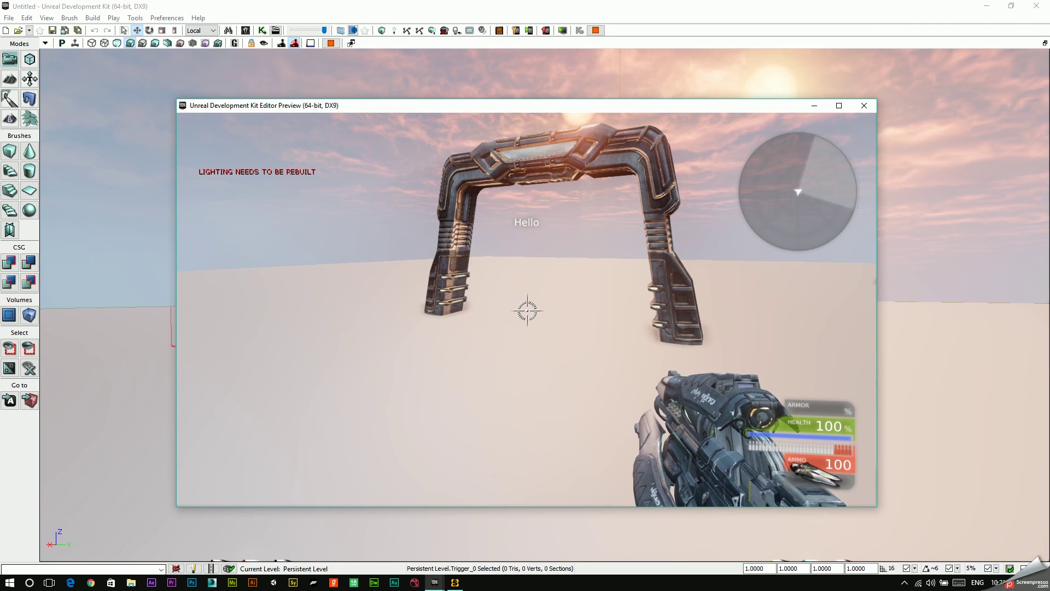
key(Escape)
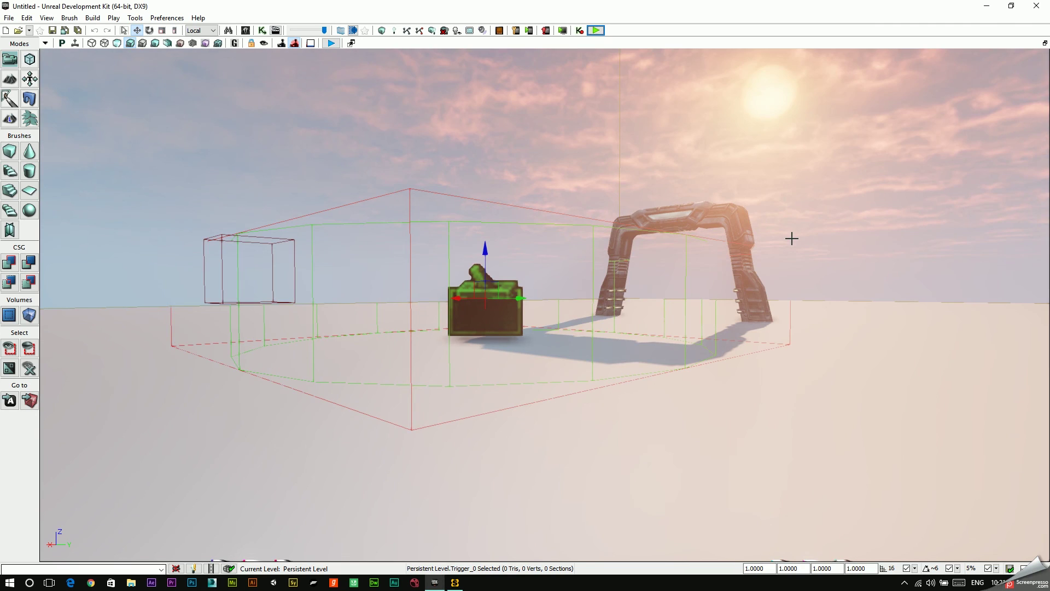